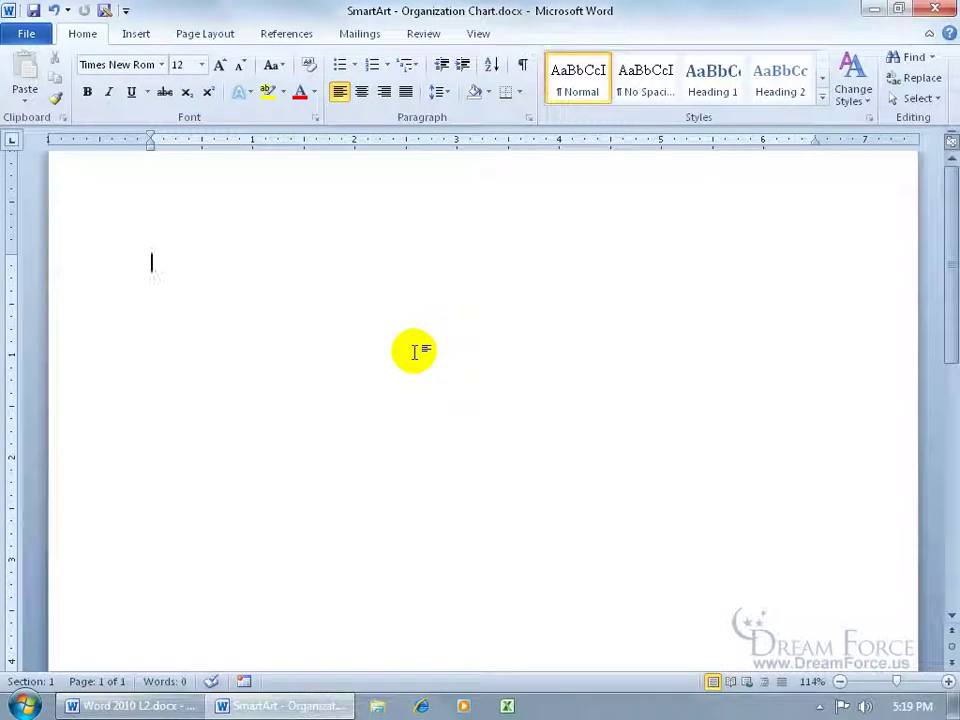
- Show the Insert commands for adding SmartArt to the blank document
click(139, 38)
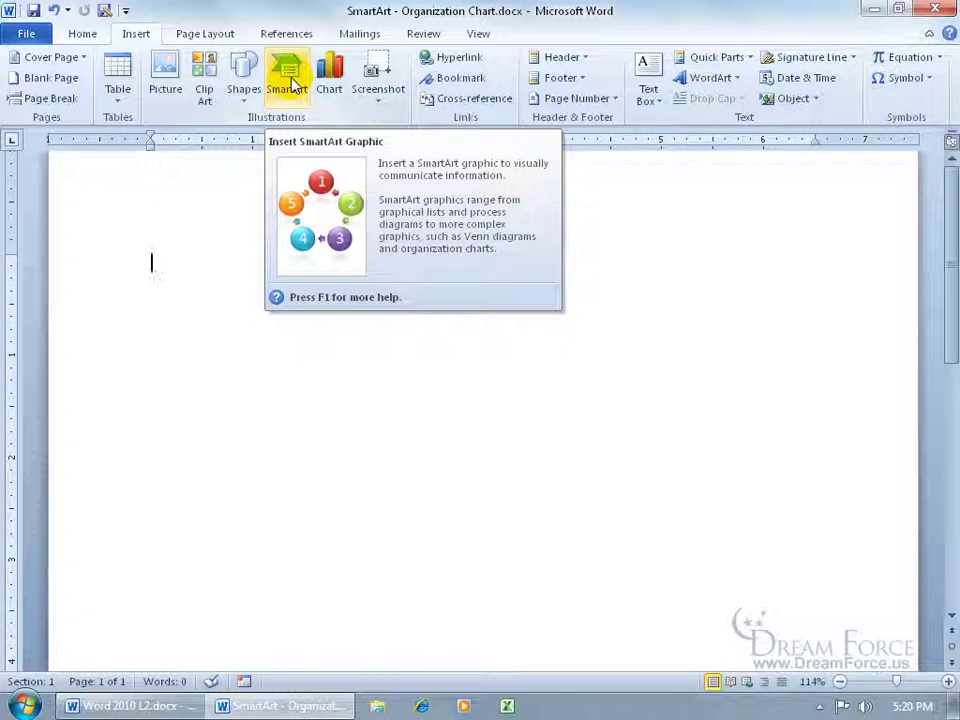
- Open the SmartArt chooser and preview the Vertical Box List layout in the List category
click(289, 84)
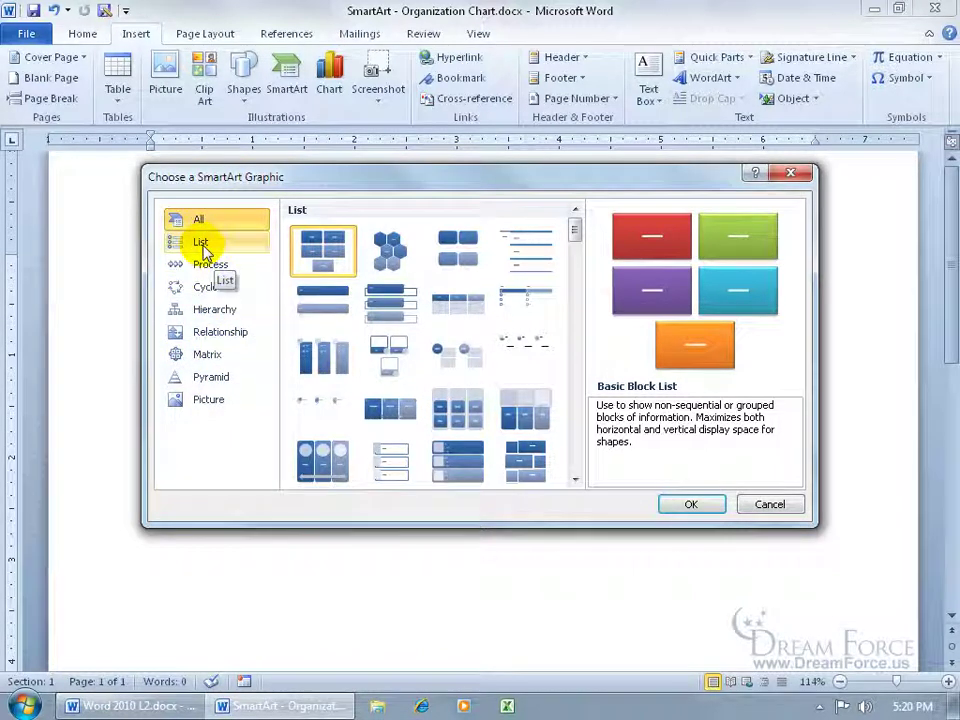
click(203, 249)
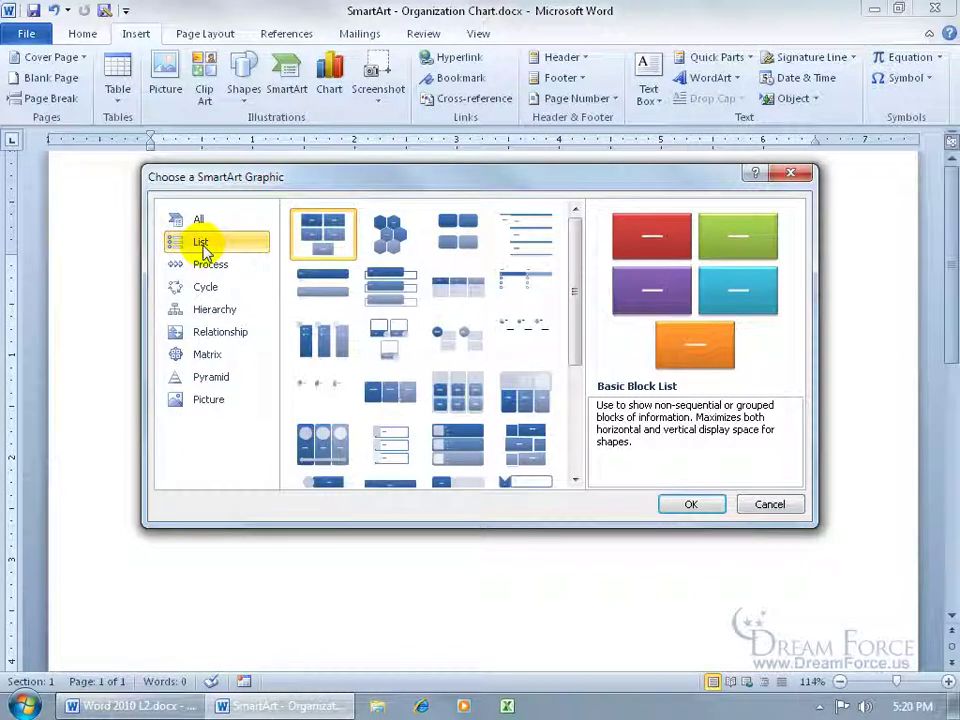
click(393, 297)
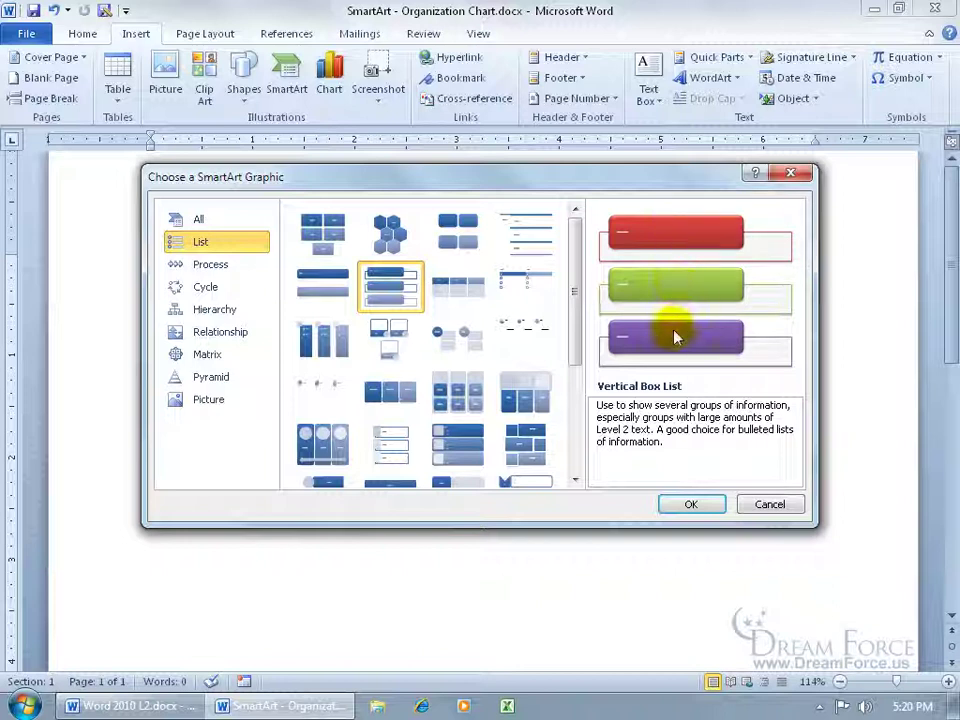
- Preview Basic Process, then select the Organization Chart layout under Hierarchy
click(213, 266)
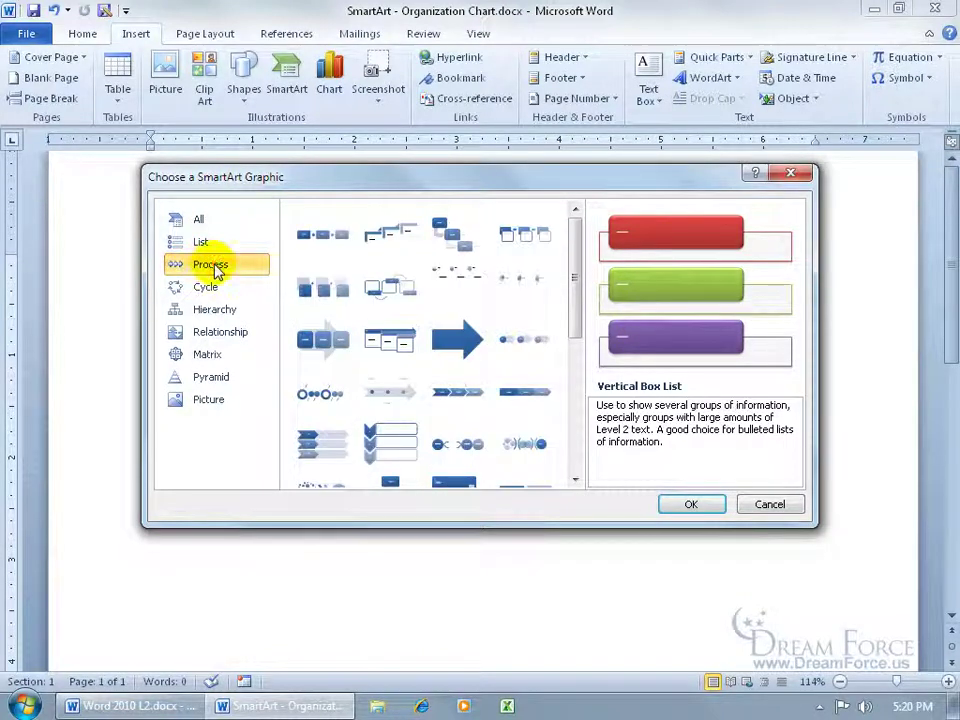
click(330, 236)
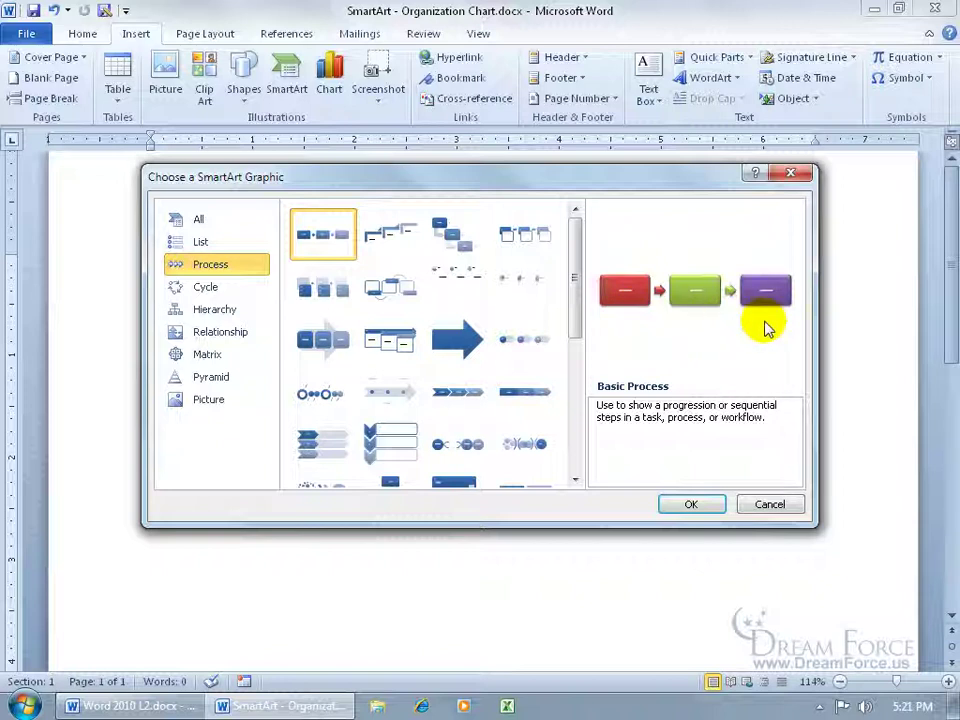
click(214, 310)
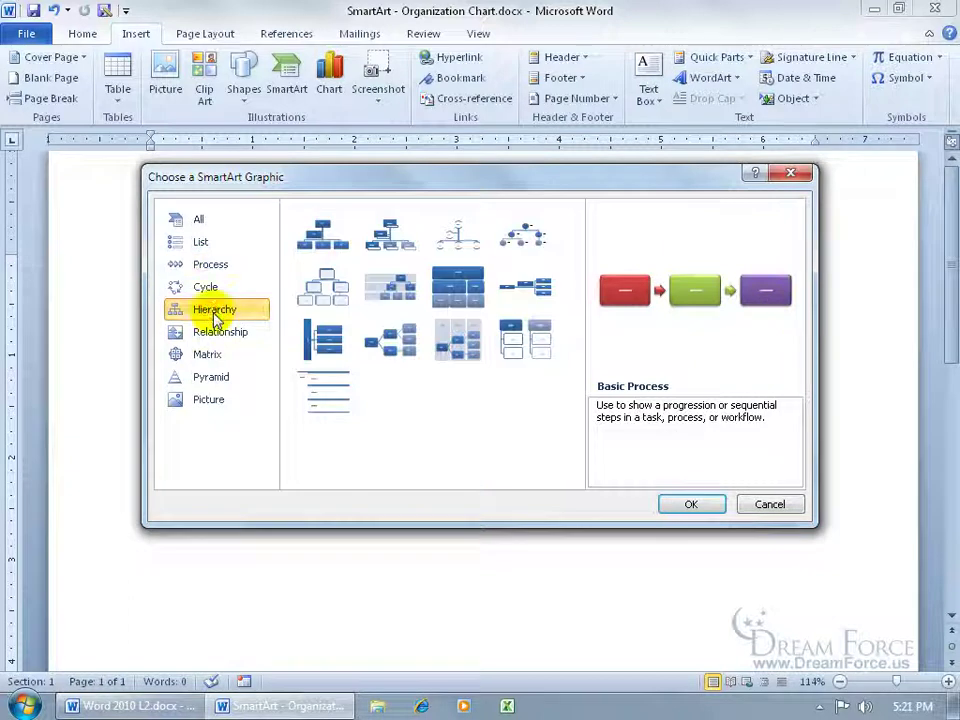
click(322, 234)
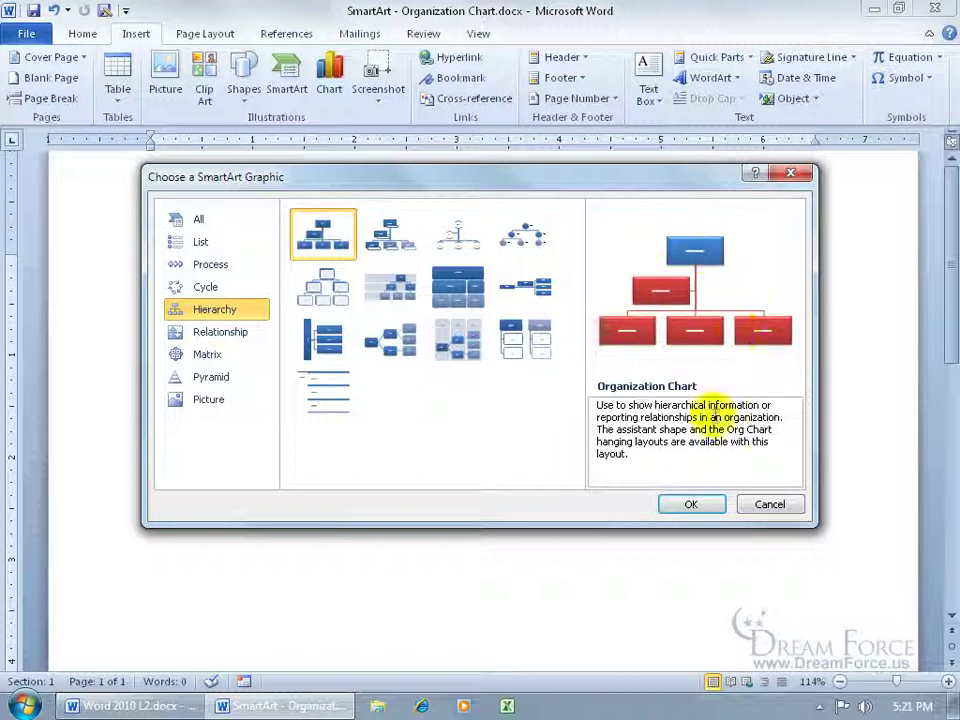
- Insert the Organization Chart, shrink its frame from the top-right corner, and try moving it
click(701, 508)
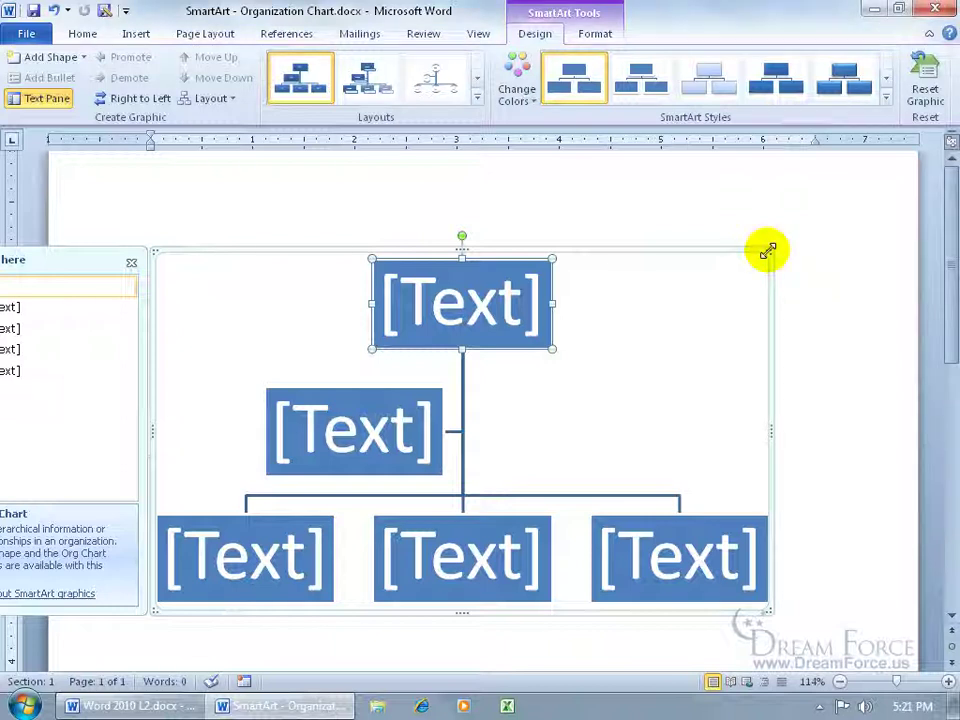
drag(767, 250, 669, 326)
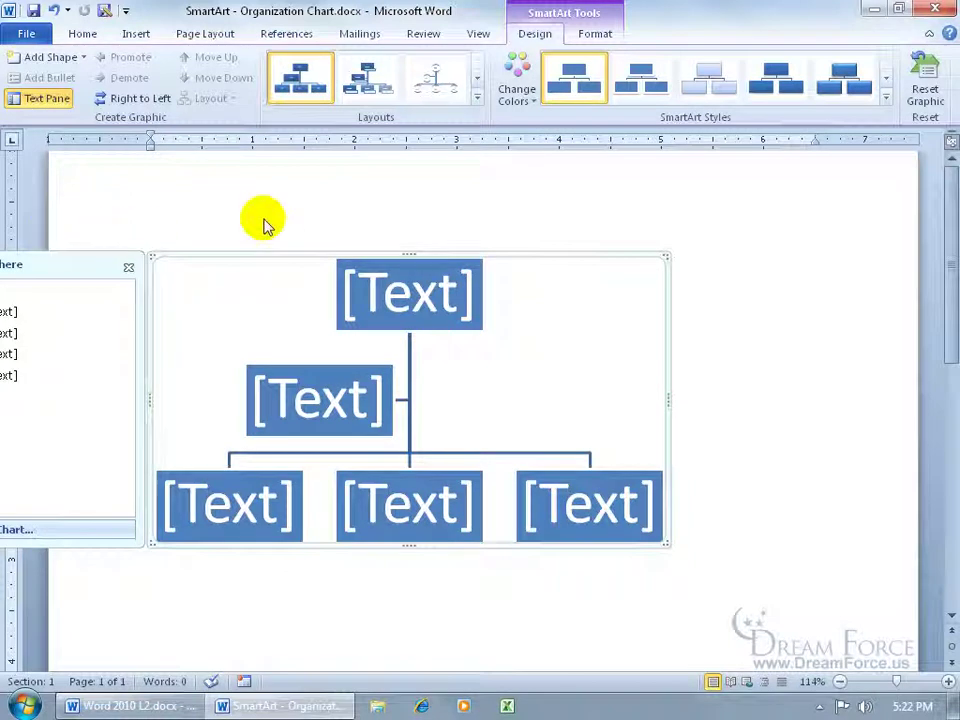
drag(253, 255, 499, 227)
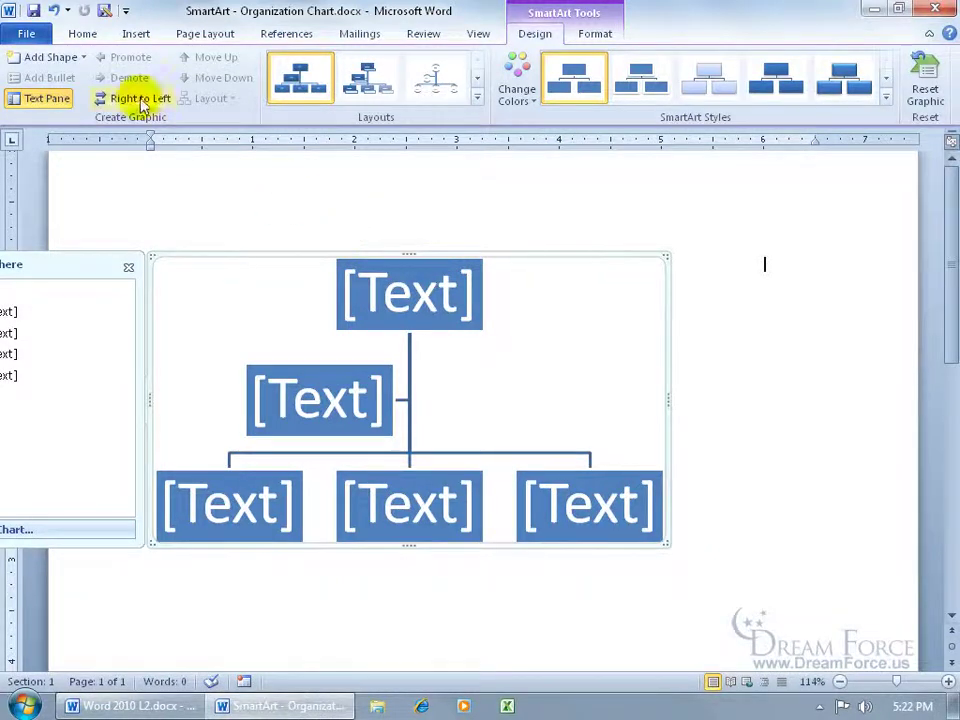
- Turn on paragraph marks, add blank lines after the chart, and drag the chart below them
click(82, 34)
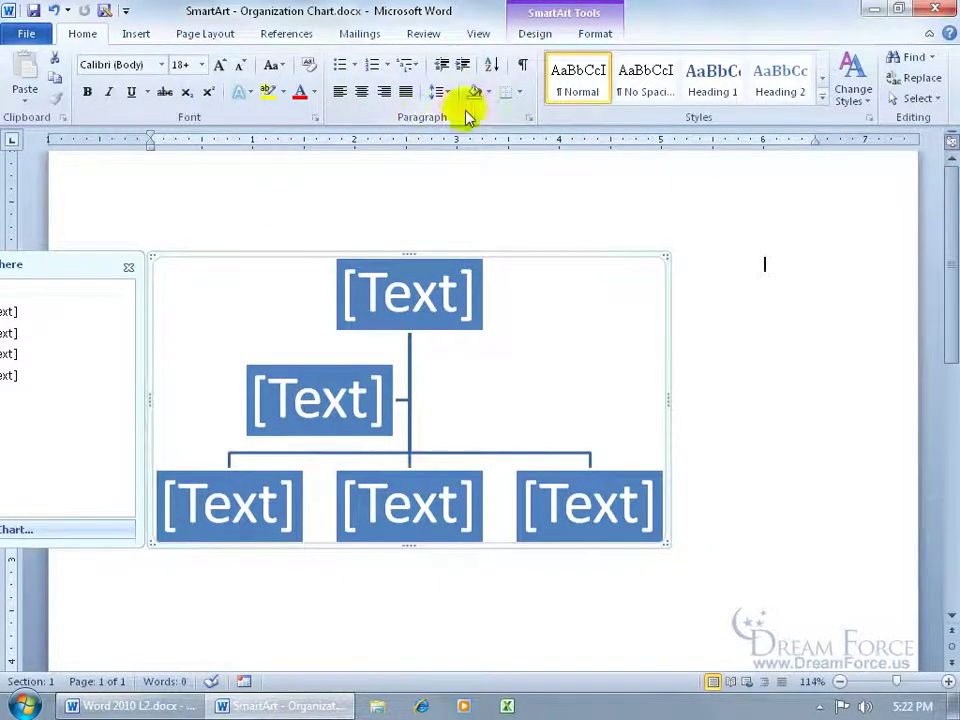
click(522, 66)
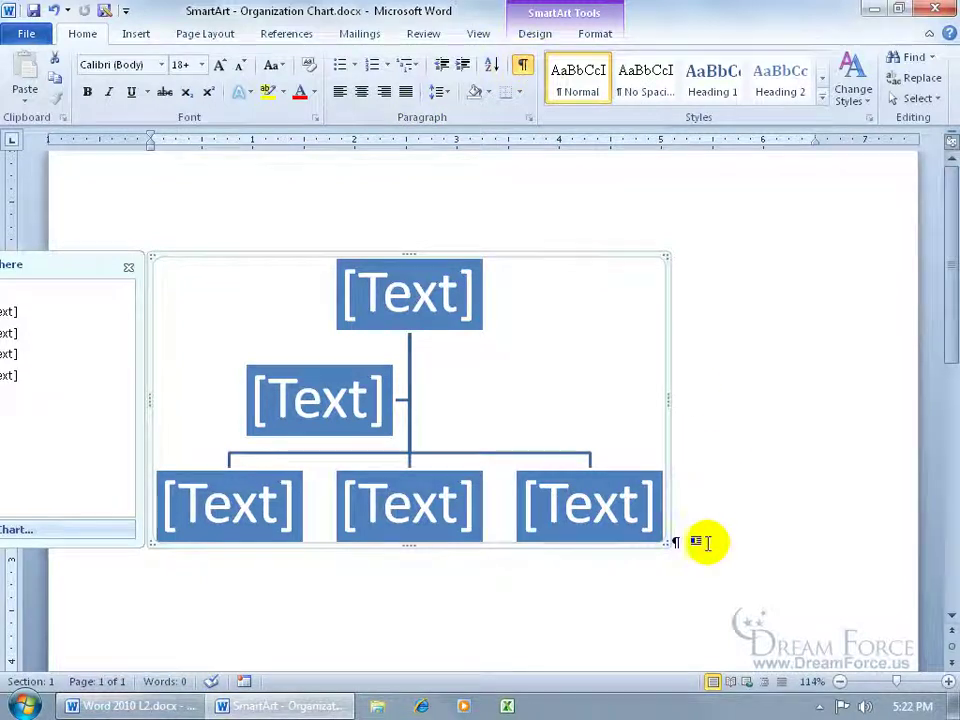
click(686, 541)
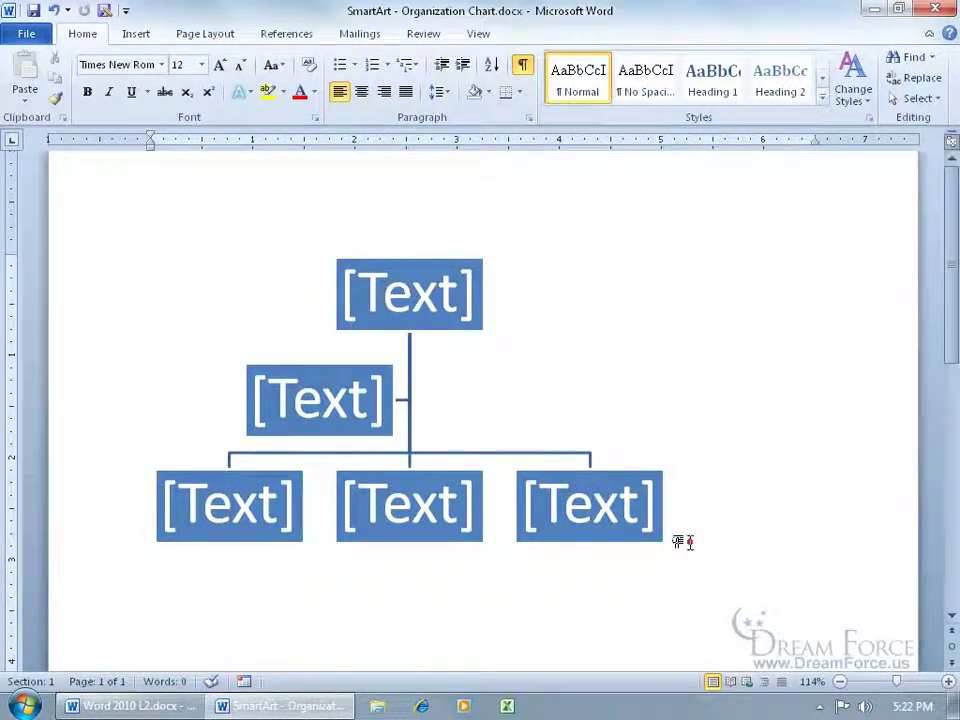
key(Return)
key(Return)
key(Return)
key(Return)
key(Return)
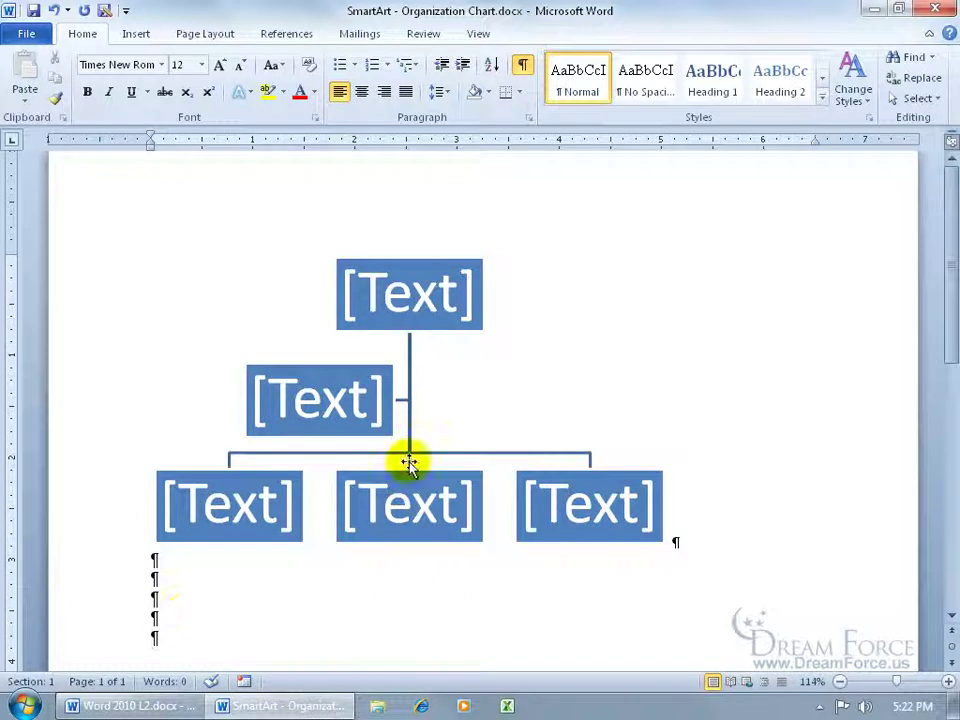
click(432, 366)
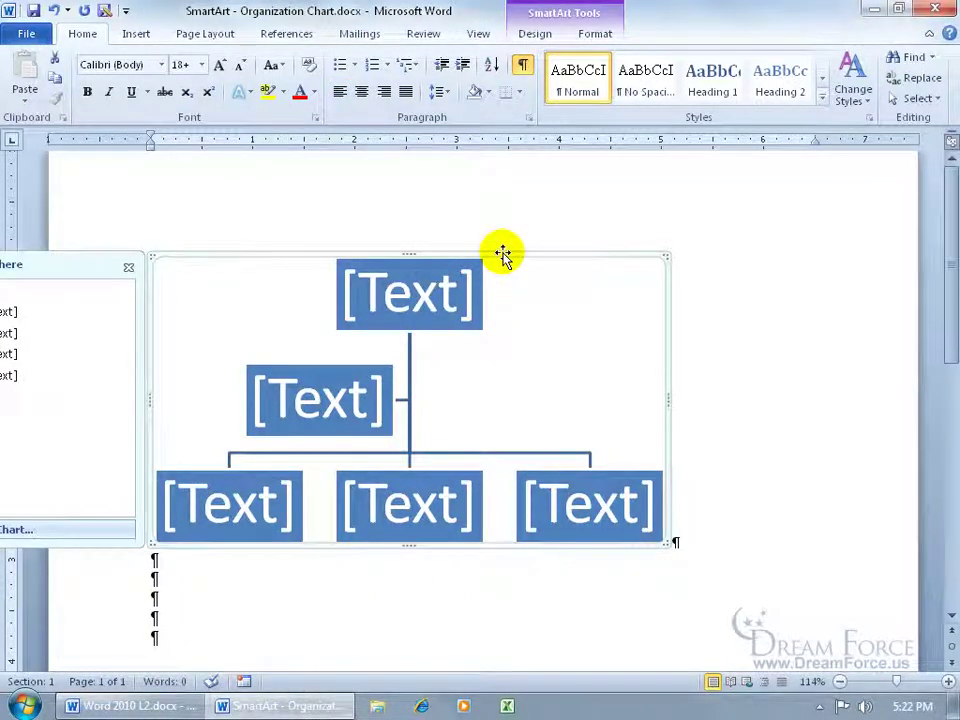
drag(503, 255, 172, 606)
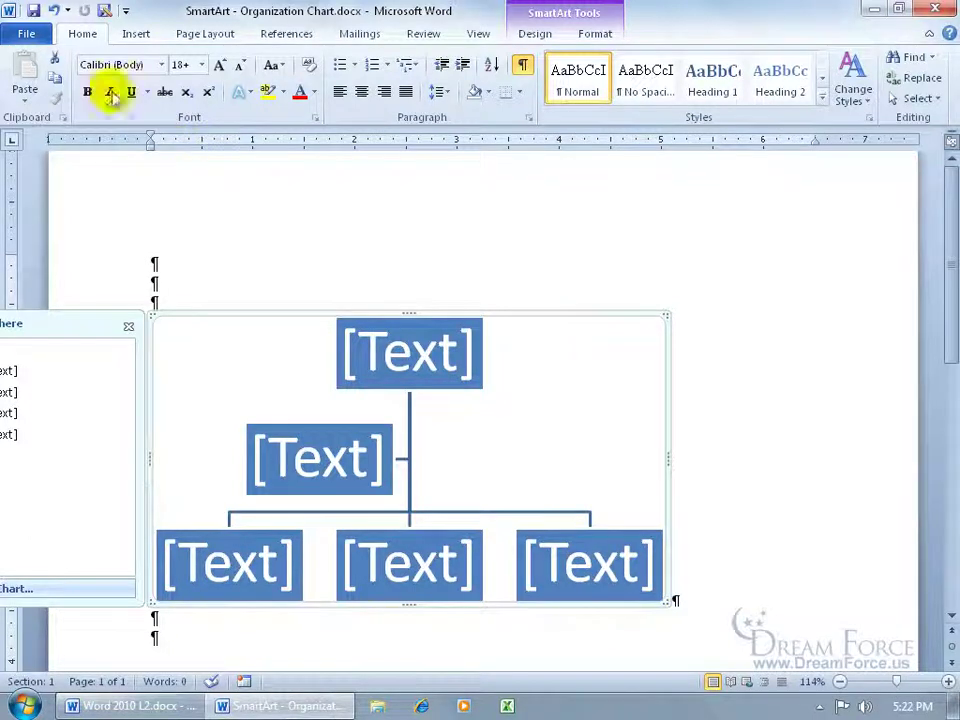
- Undo the chart move, hide paragraph marks, and center the chart on the page
click(54, 11)
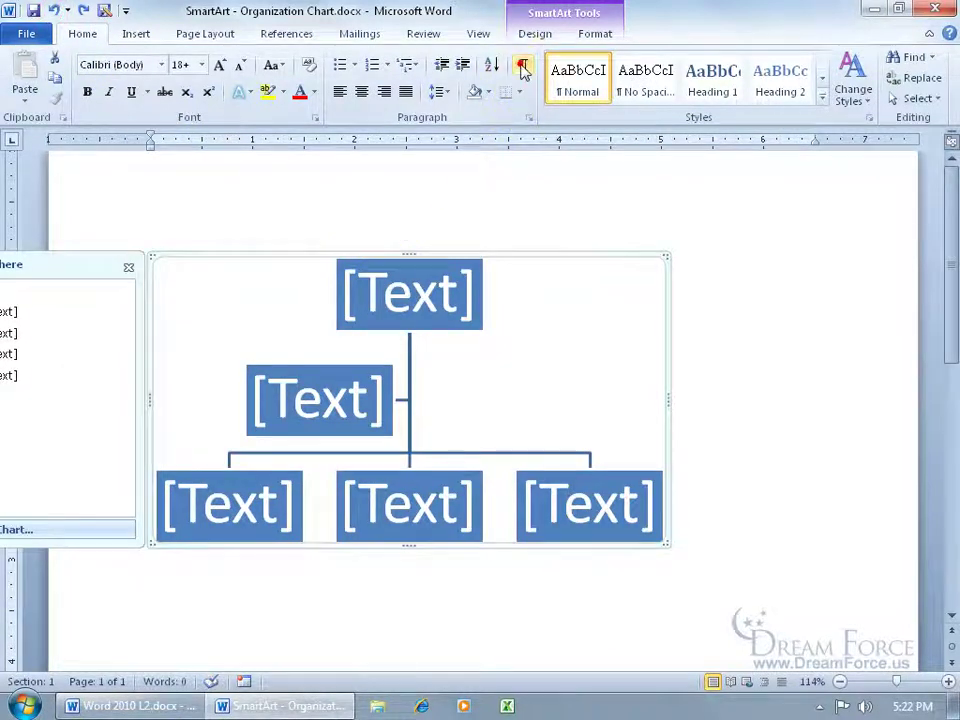
key(ctrl+shift+8)
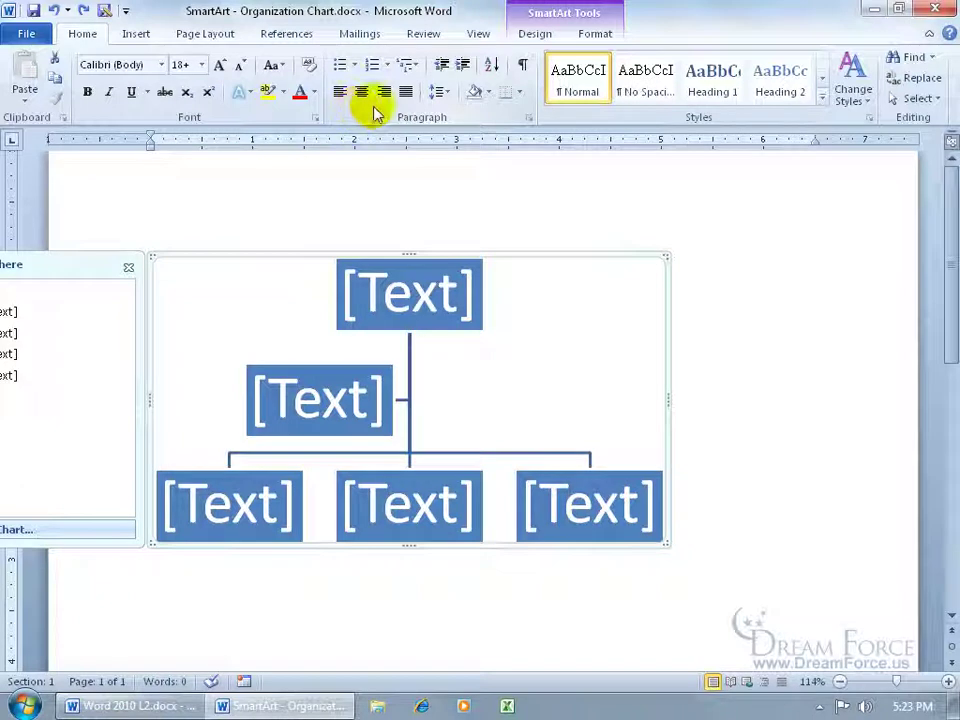
click(683, 520)
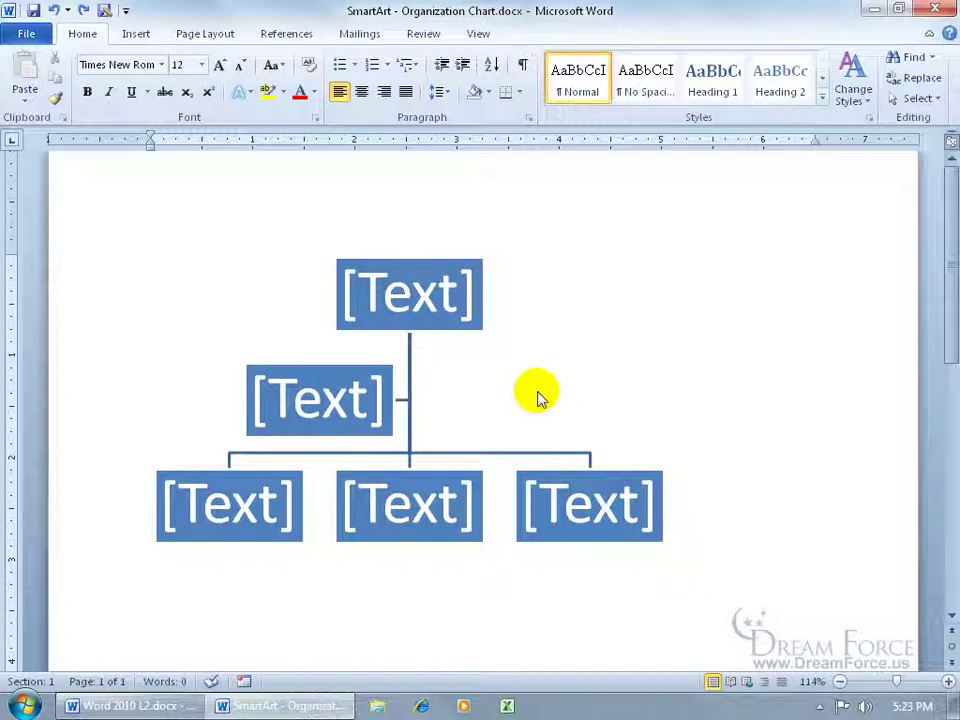
click(362, 92)
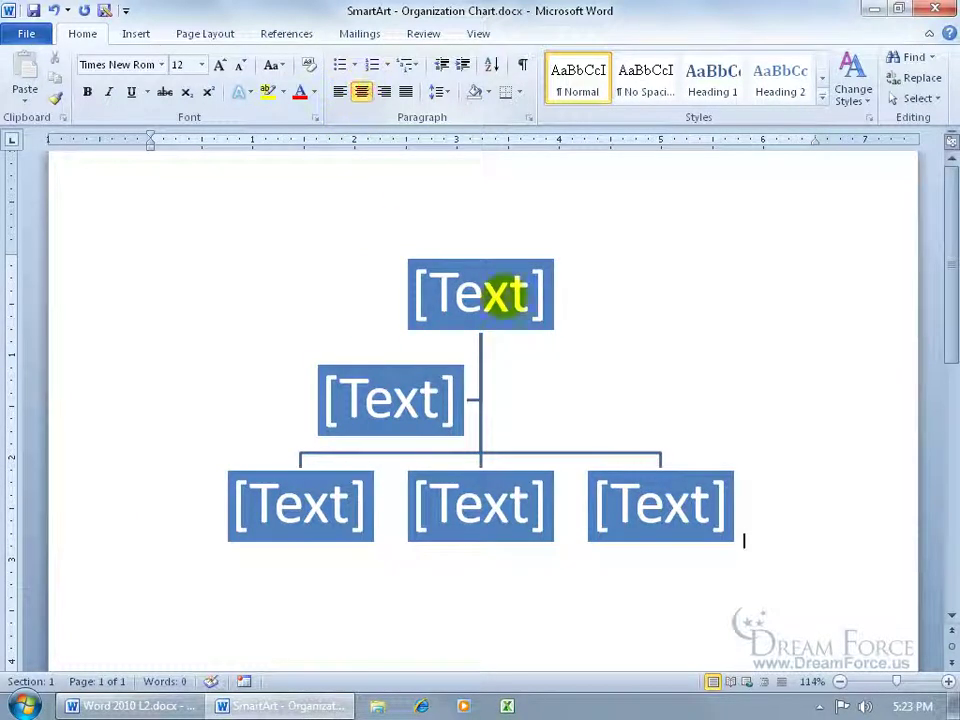
click(508, 298)
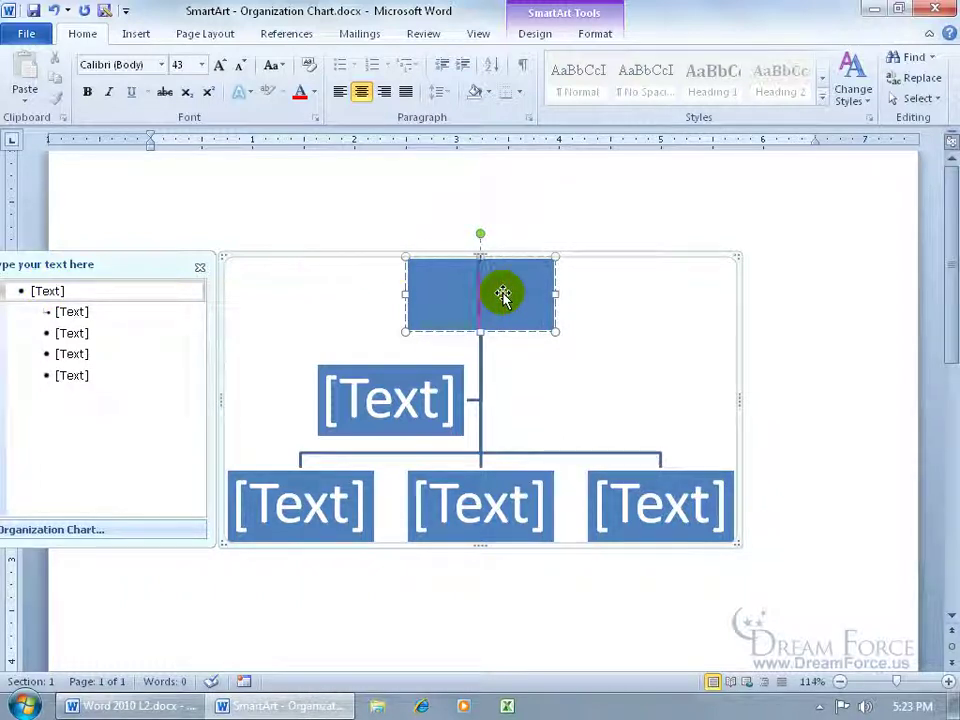
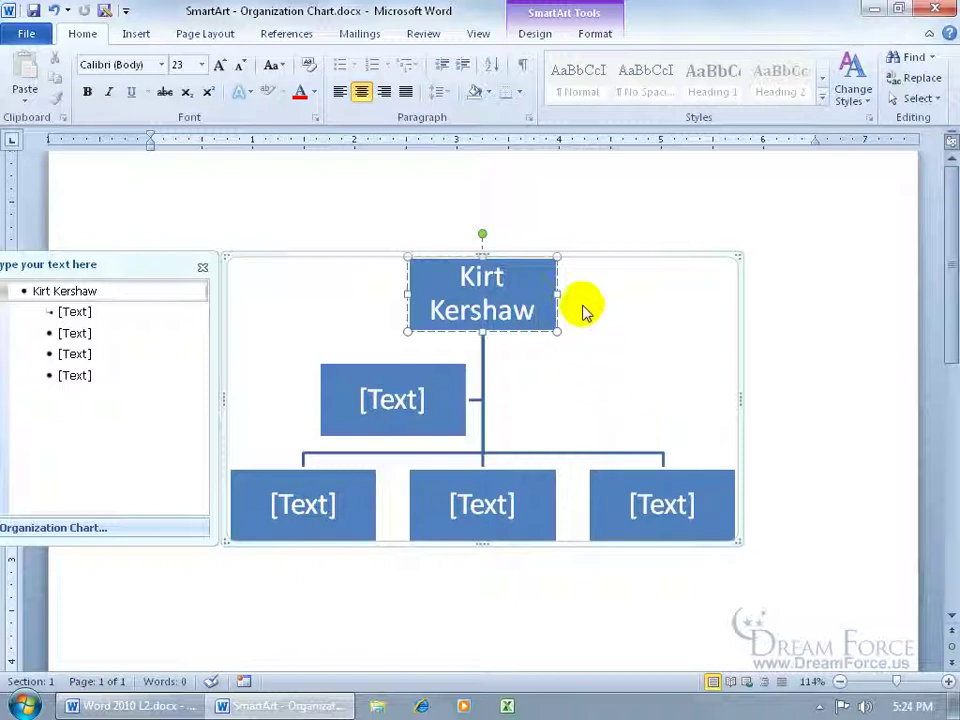
- Enter the president's name in the top box with 'President' on a second line
key(Return)
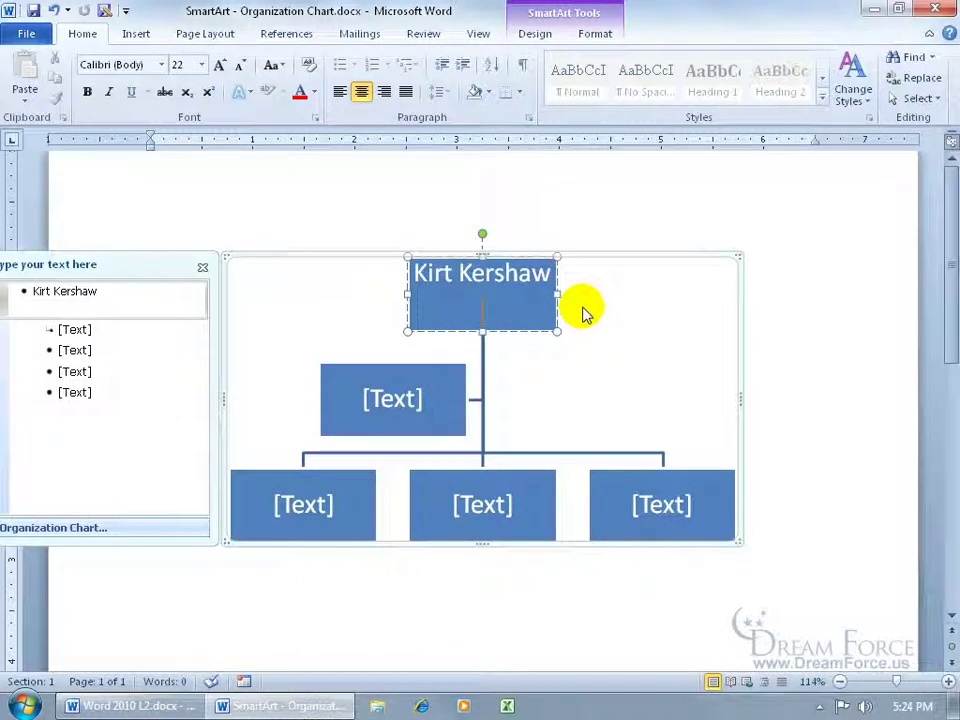
text(President)
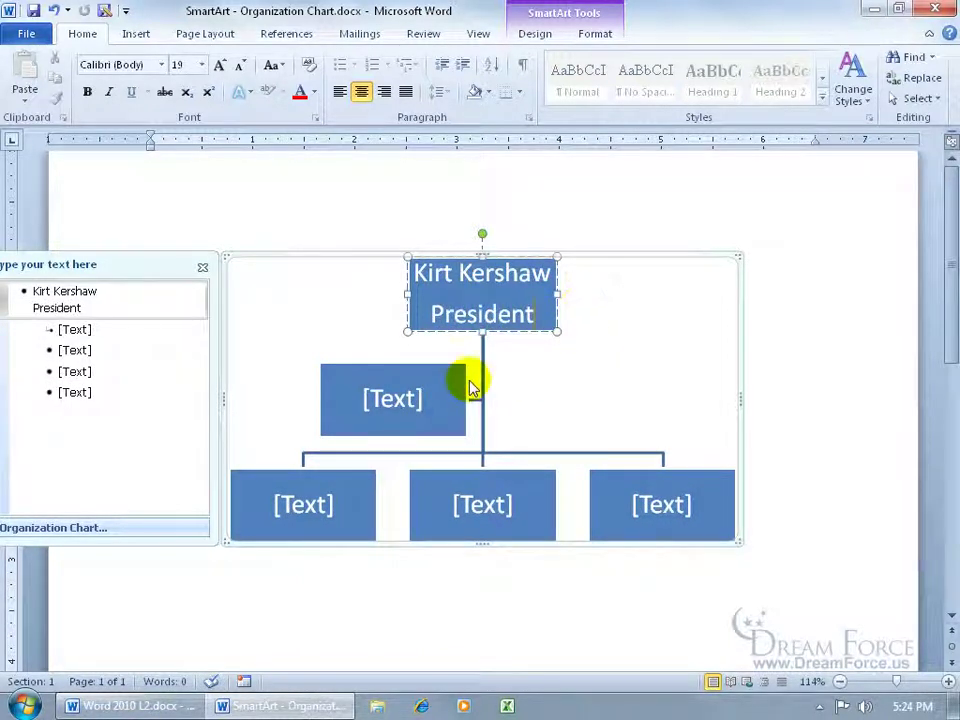
click(60, 330)
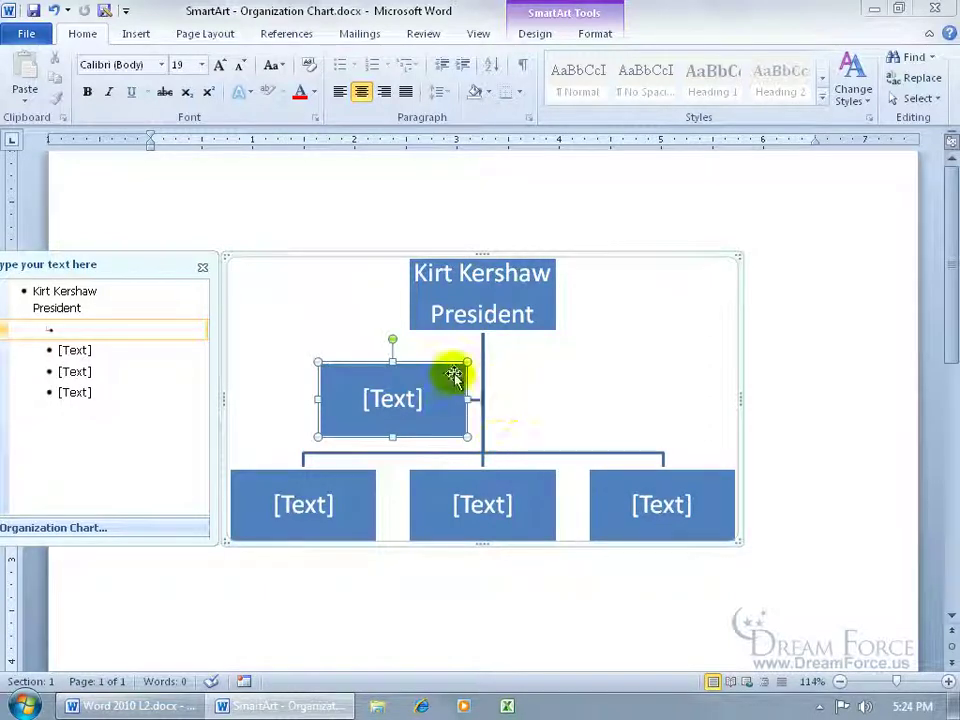
- Type the assistant's name in its entry and delete the extra blank box that appeared
click(63, 327)
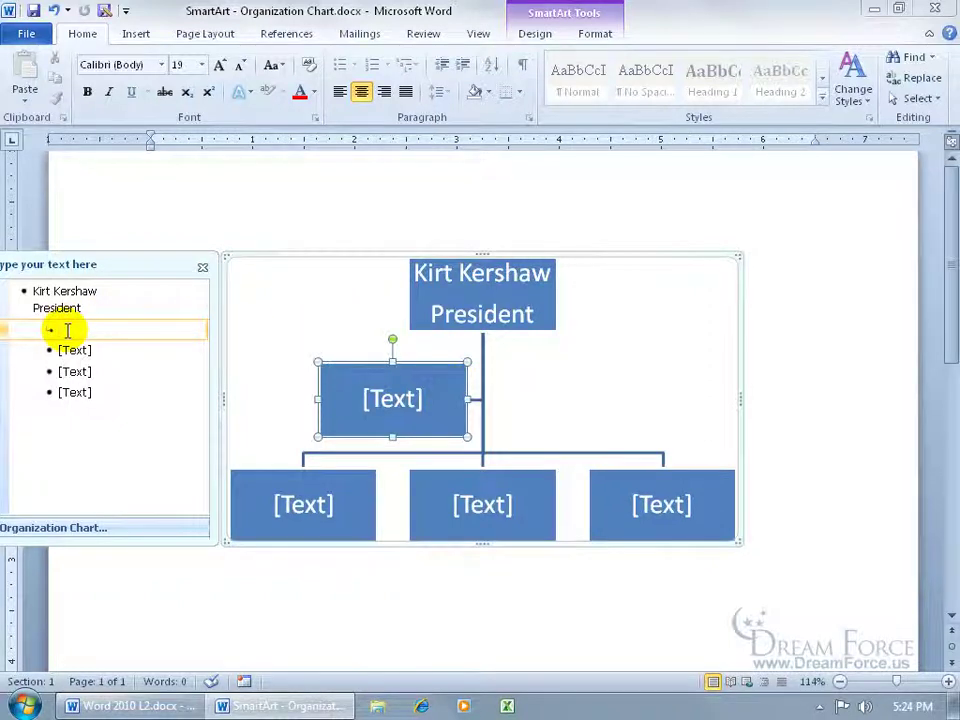
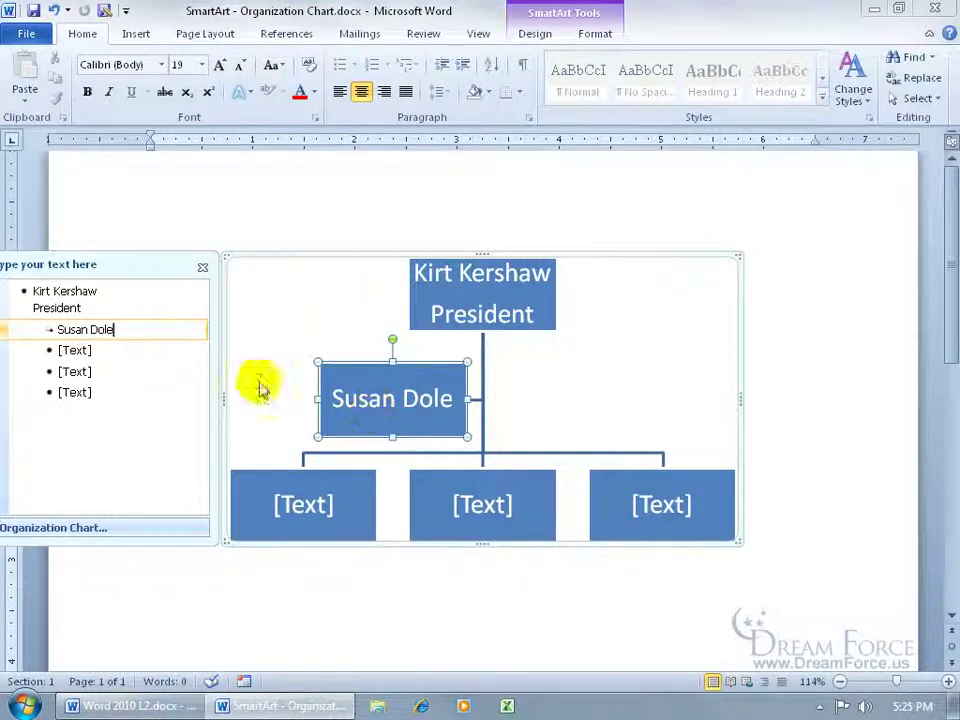
key(Return)
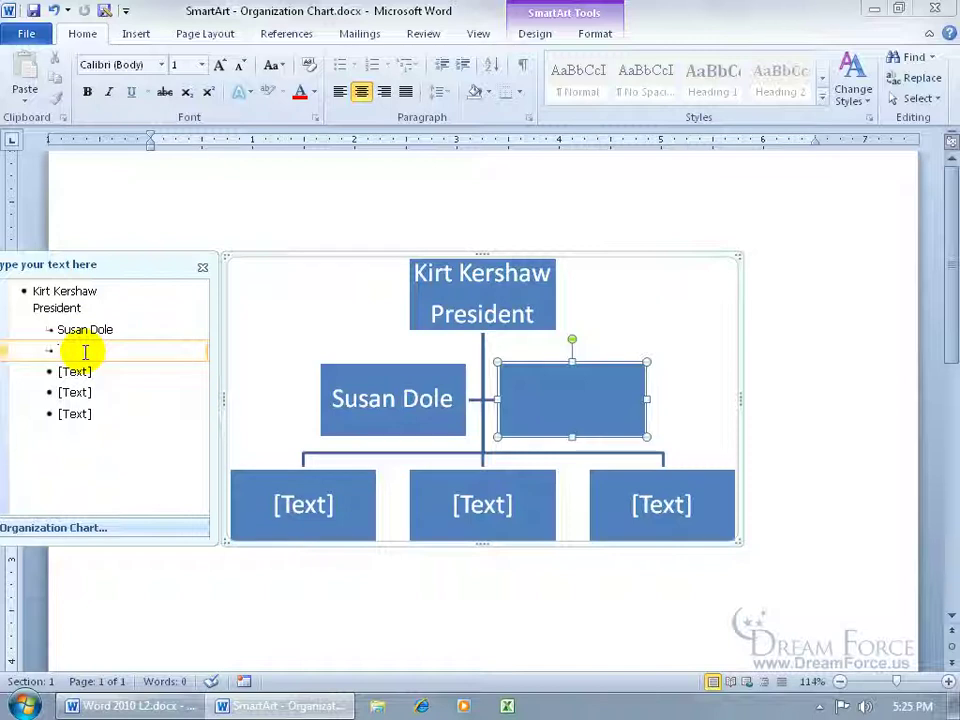
click(539, 365)
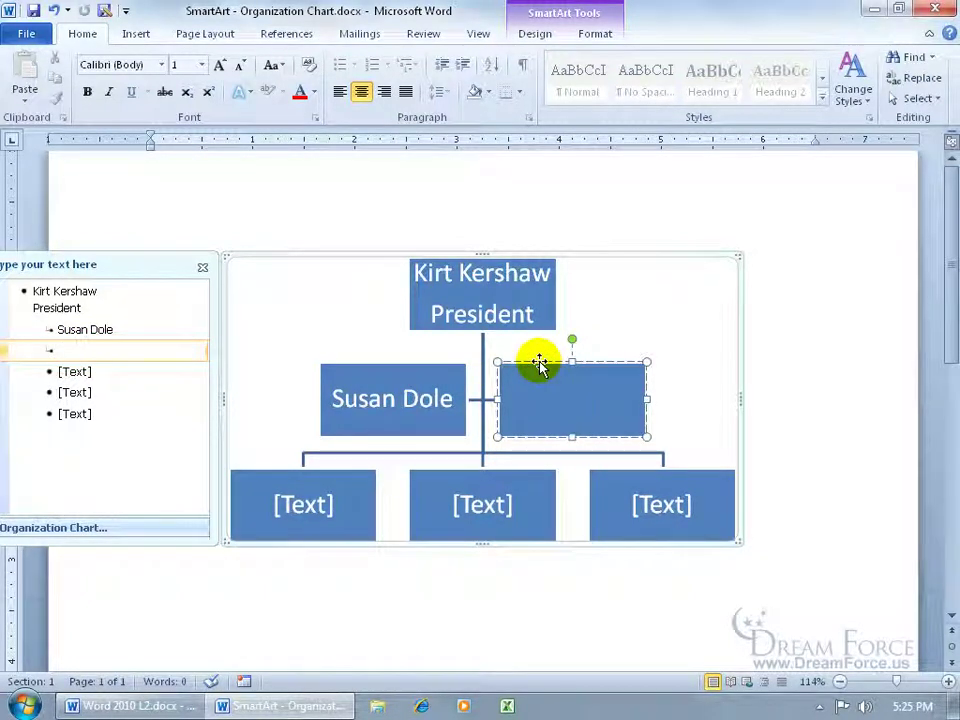
click(561, 411)
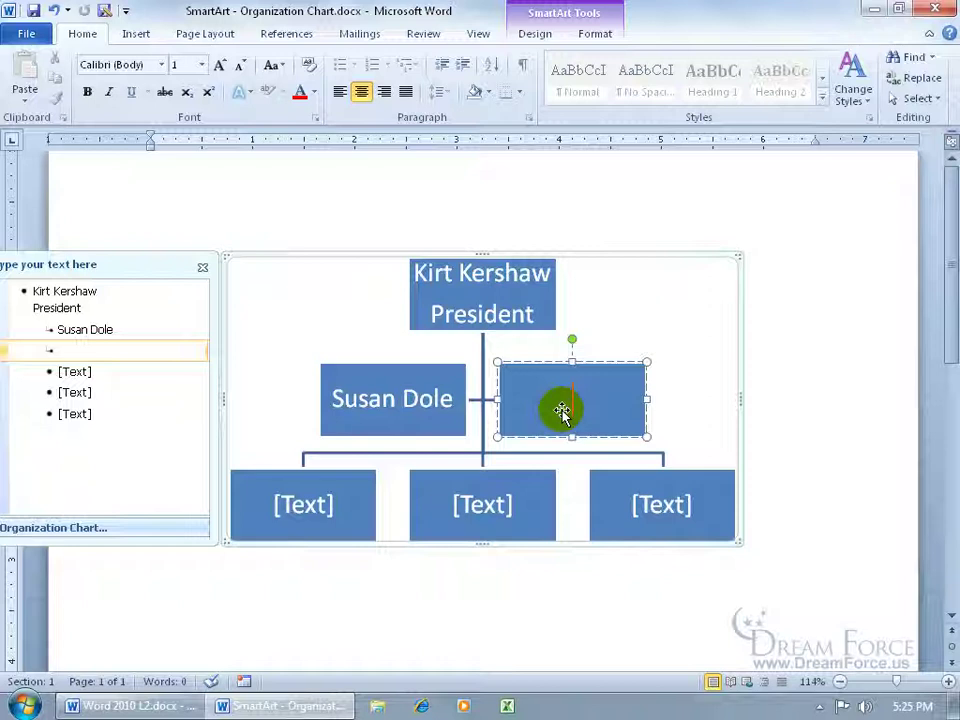
click(553, 364)
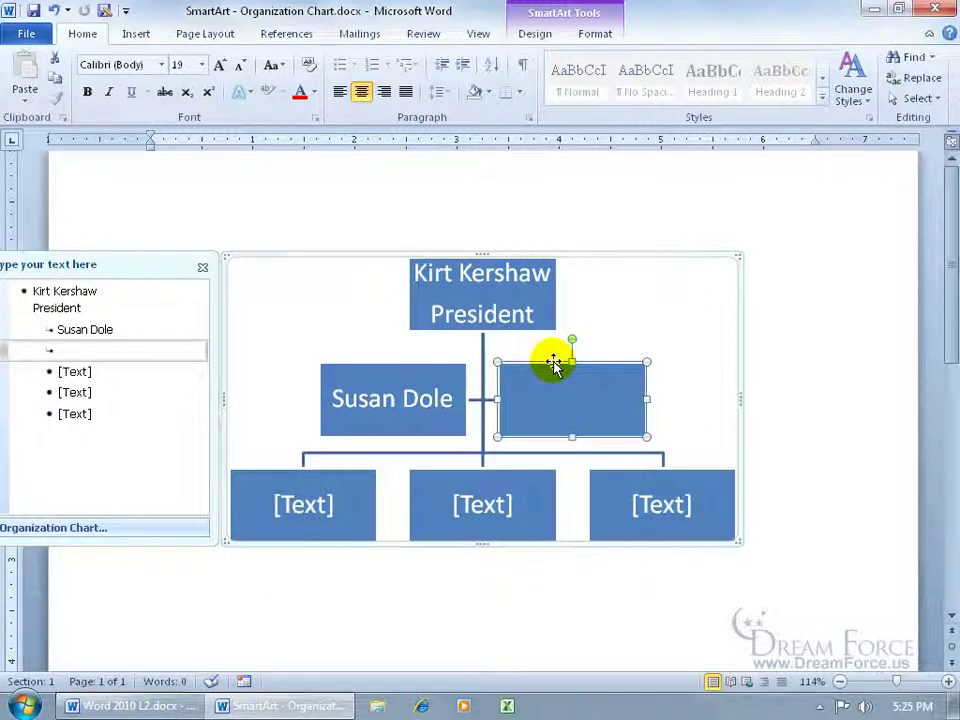
key(Delete)
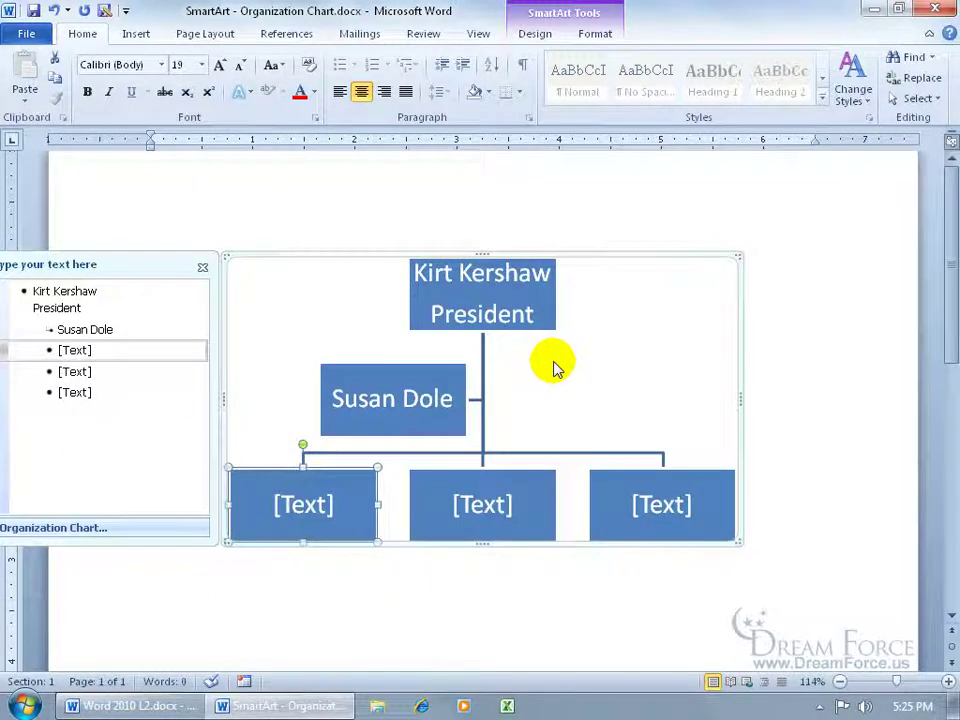
- Add 'Admin Asst' as a second line in the assistant's box
click(118, 330)
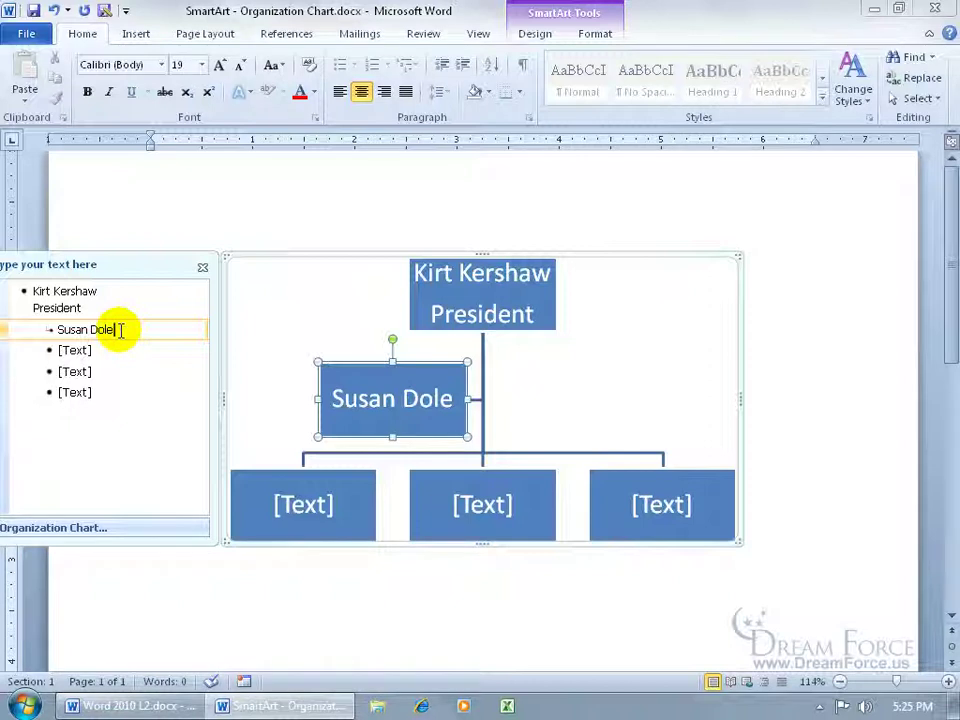
key(shift+Return)
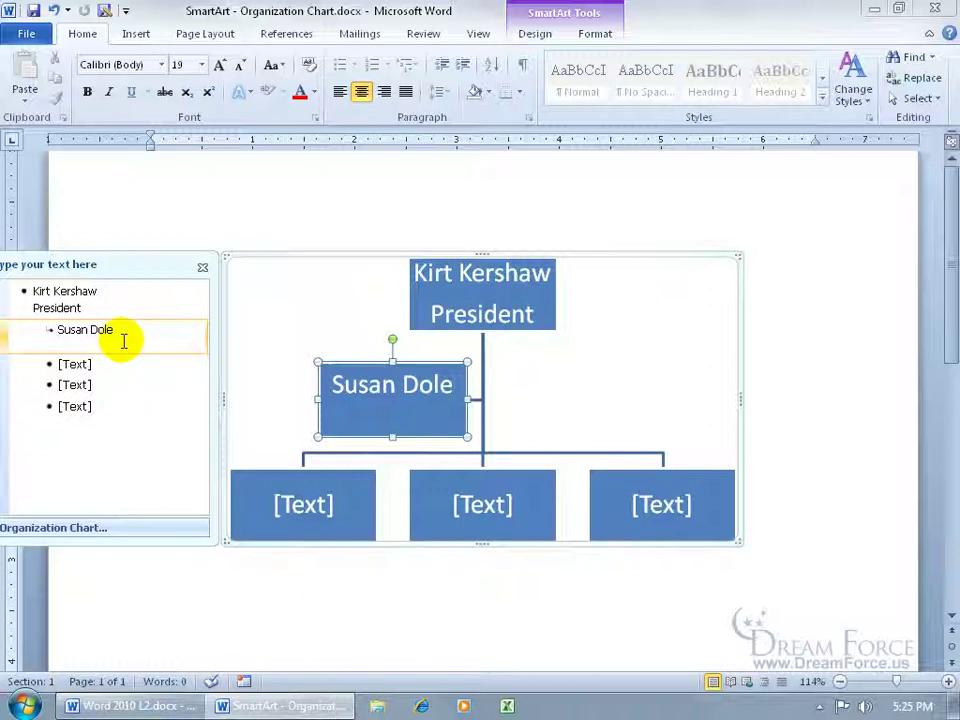
text(Admin Asst)
click(75, 364)
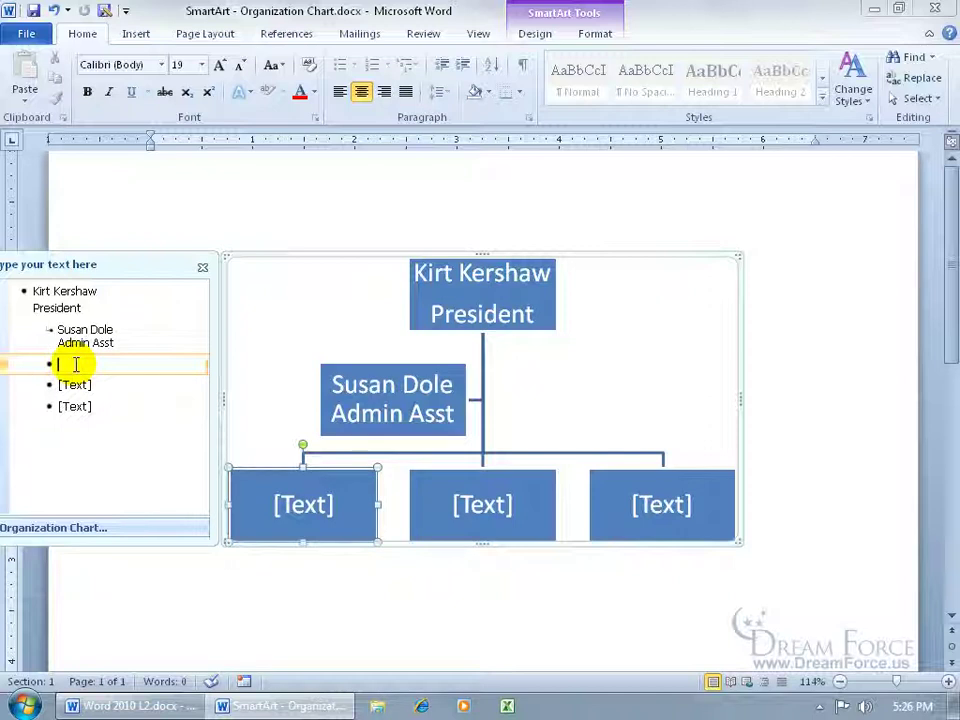
- Enter the three vice presidents' names in the bottom-row boxes, each with 'VP' beneath
key(shift+Return)
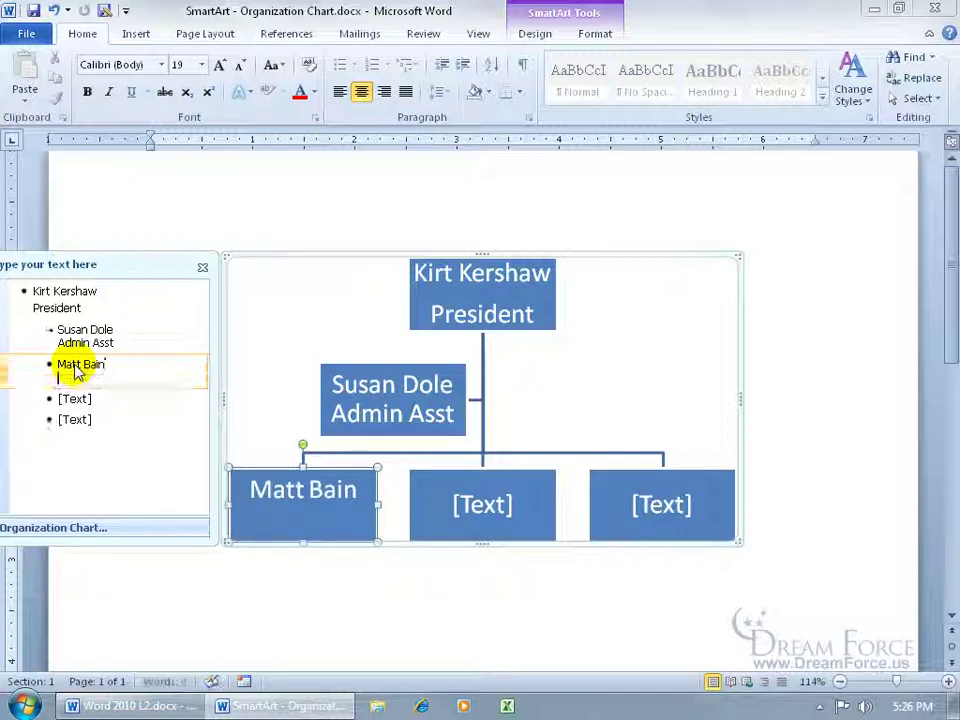
text(VP)
key(Down)
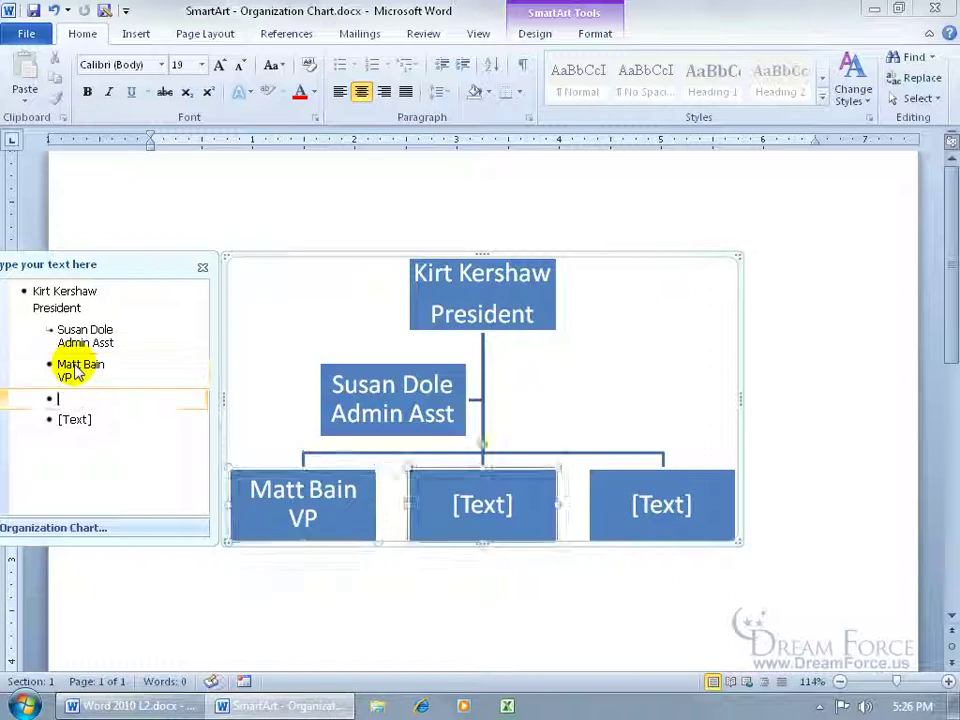
key(shift+Return)
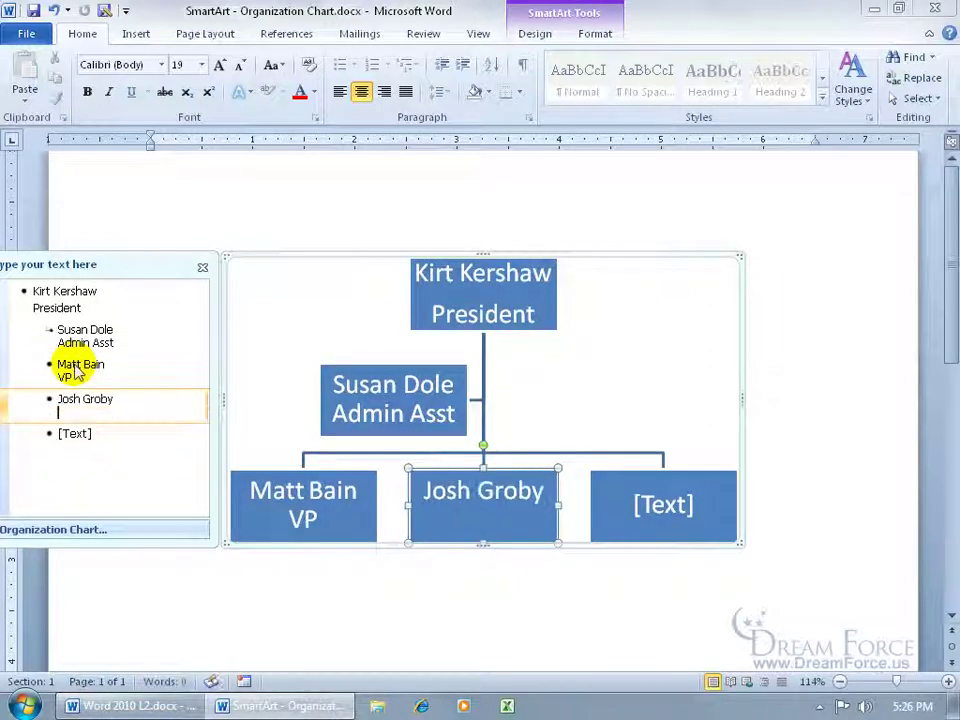
text(VP)
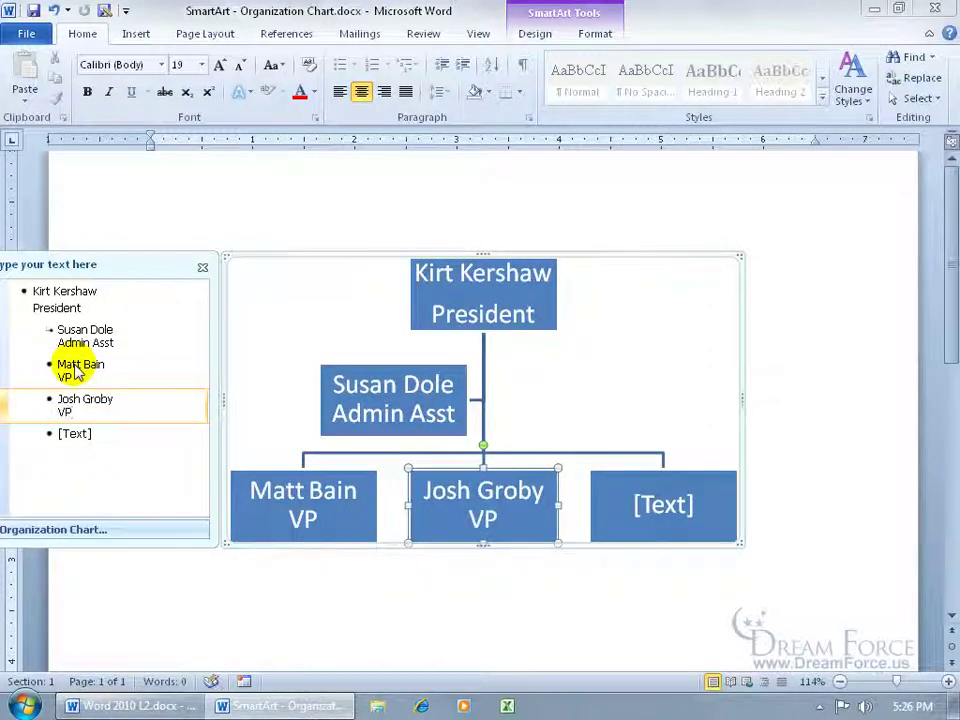
key(Down)
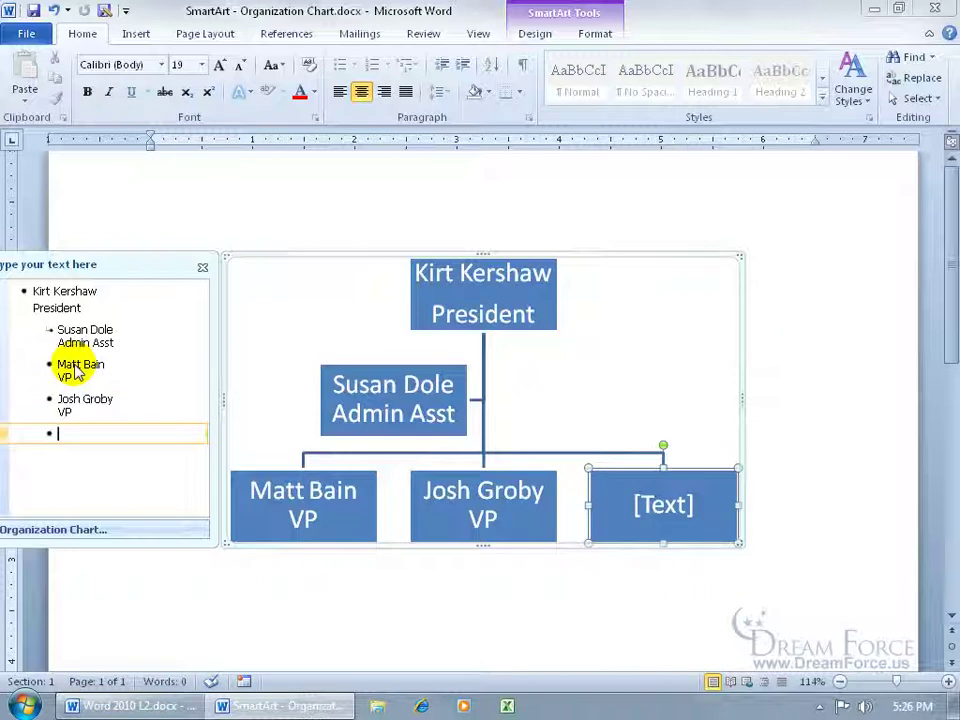
key(shift+Return)
text(VP)
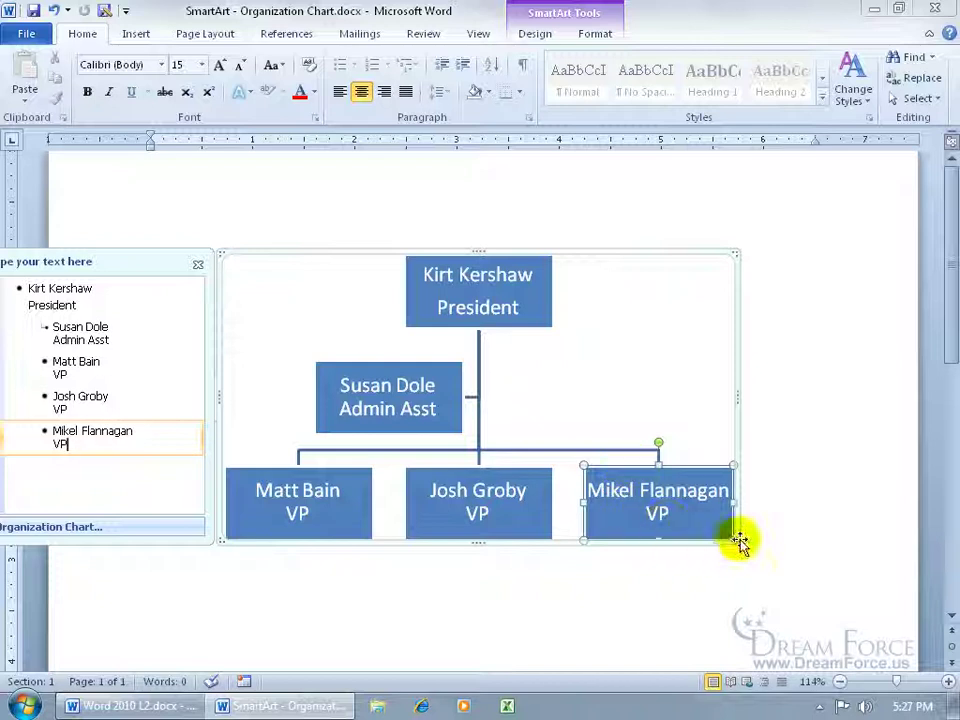
- Reselect the org chart and bring up the SmartArt Tools Design options
click(767, 460)
click(759, 530)
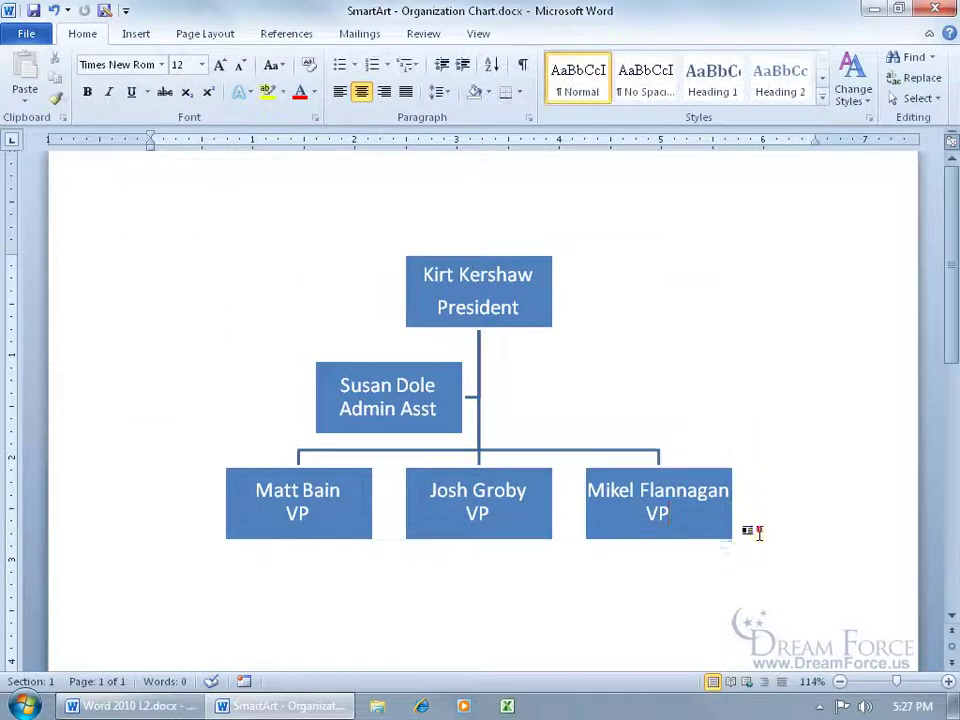
click(728, 539)
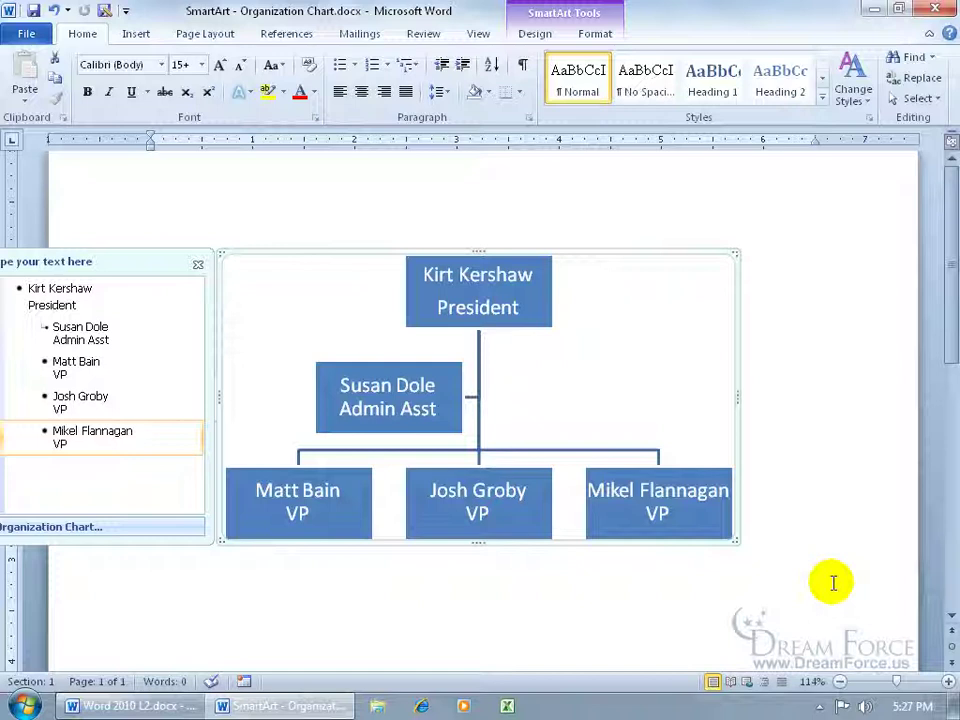
click(535, 33)
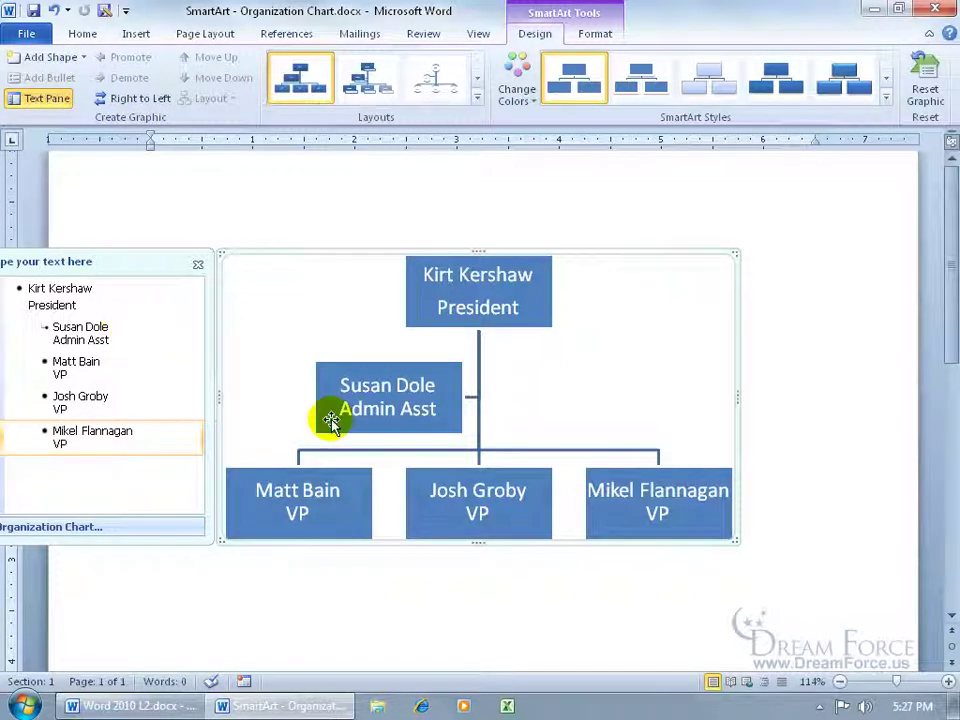
click(502, 320)
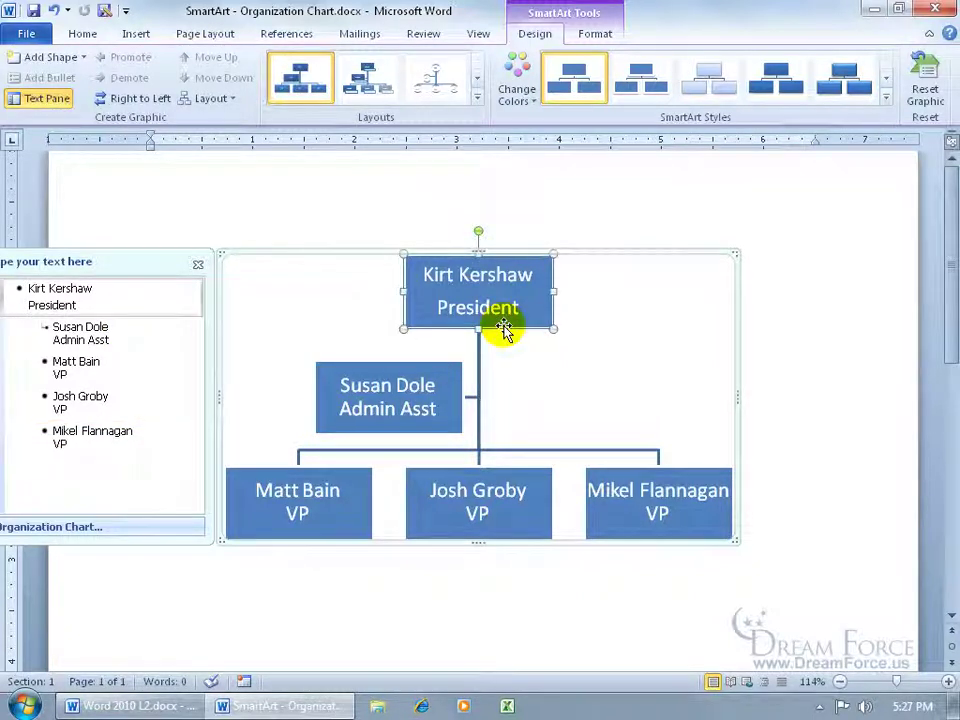
click(68, 57)
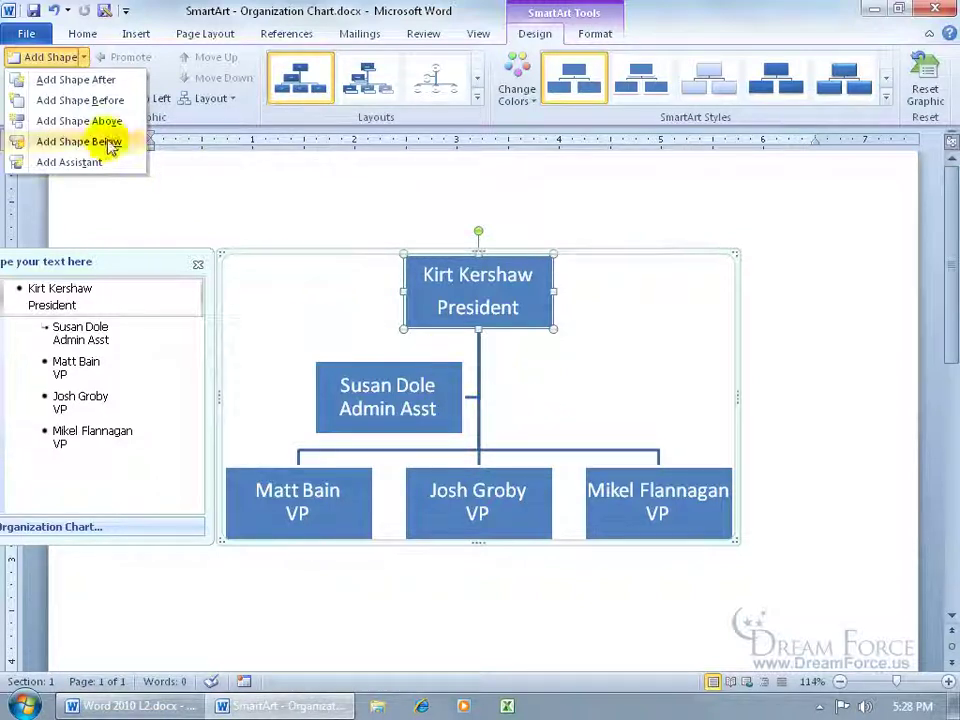
click(89, 163)
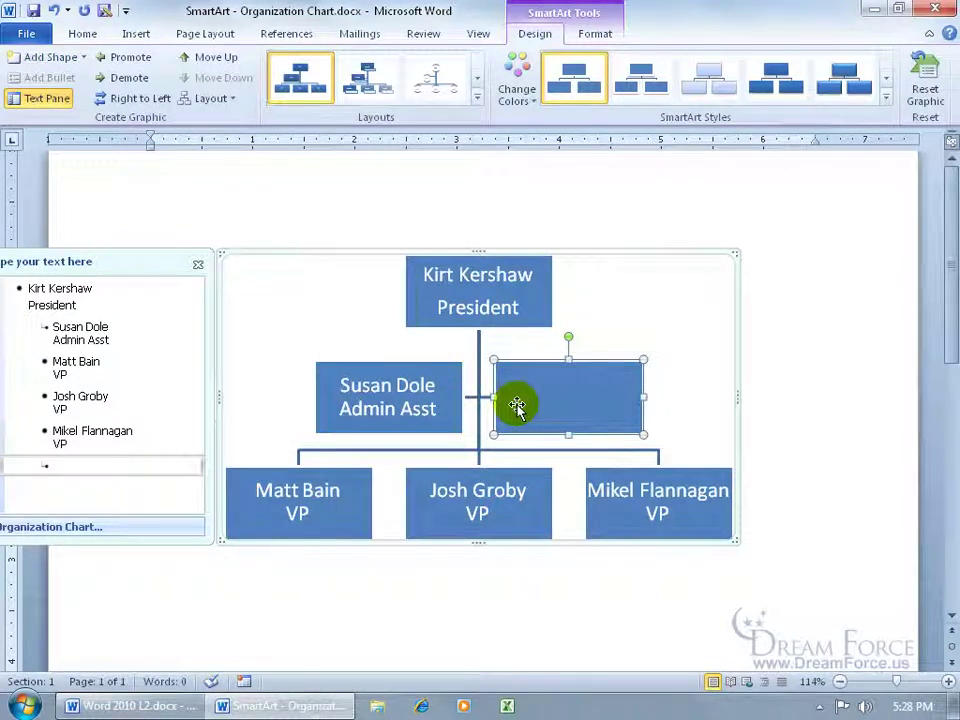
key(Delete)
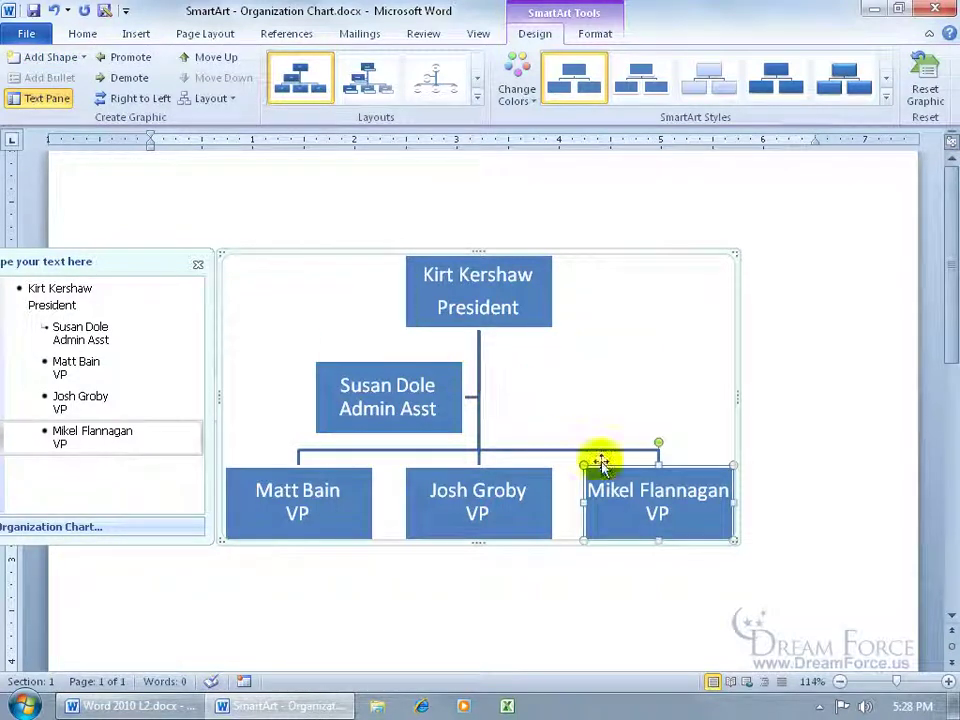
- Insert a box before the last VP and label it with the new VP's name and the title VP
click(86, 60)
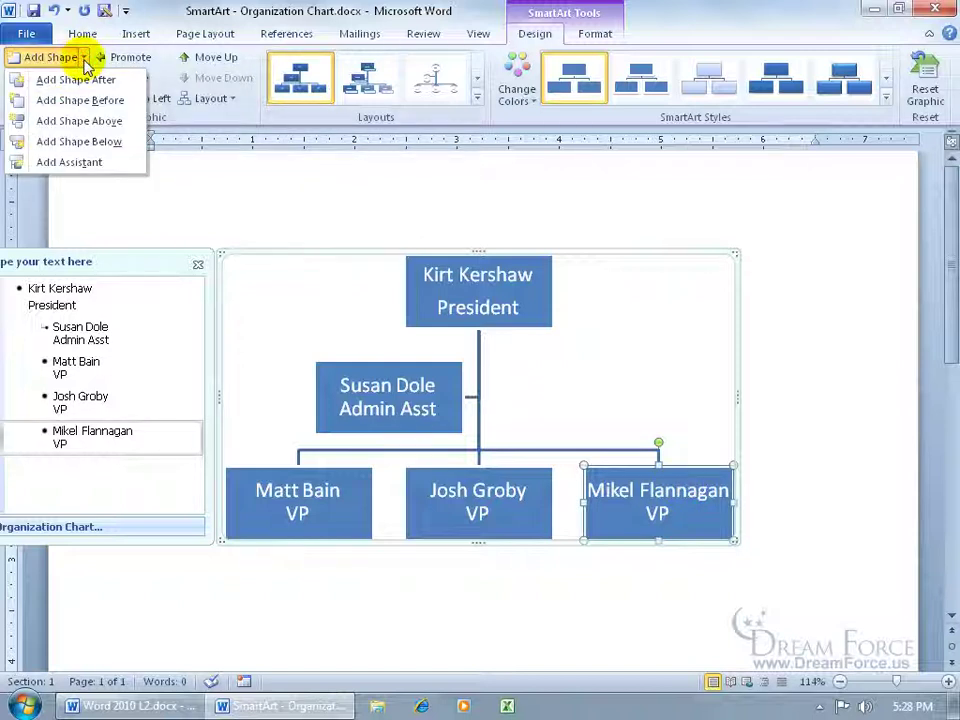
click(80, 100)
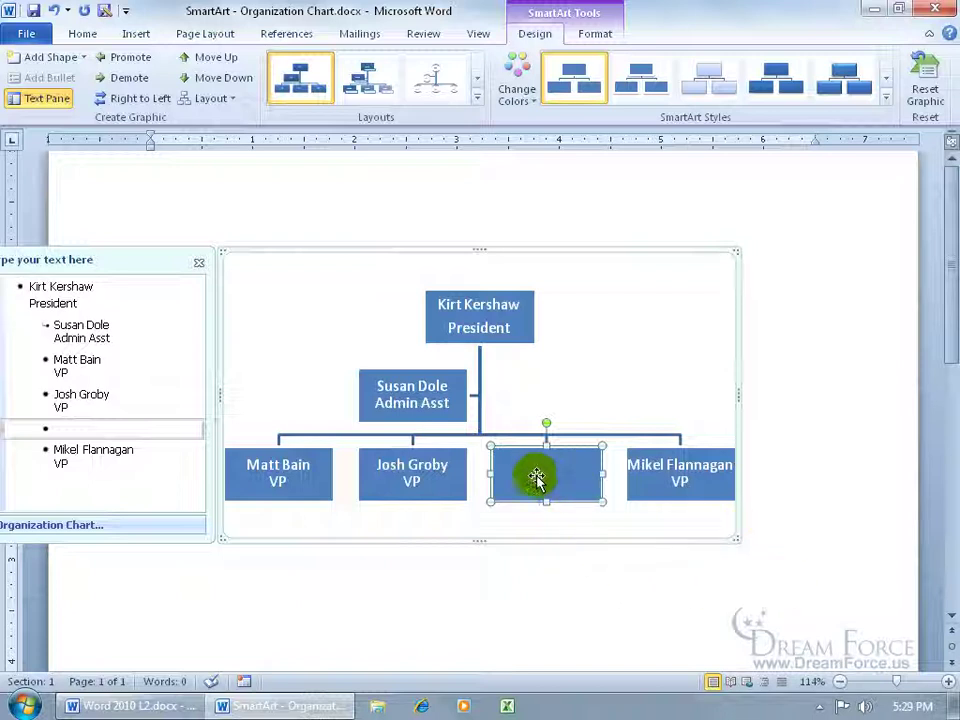
click(134, 427)
text(Carol Brady)
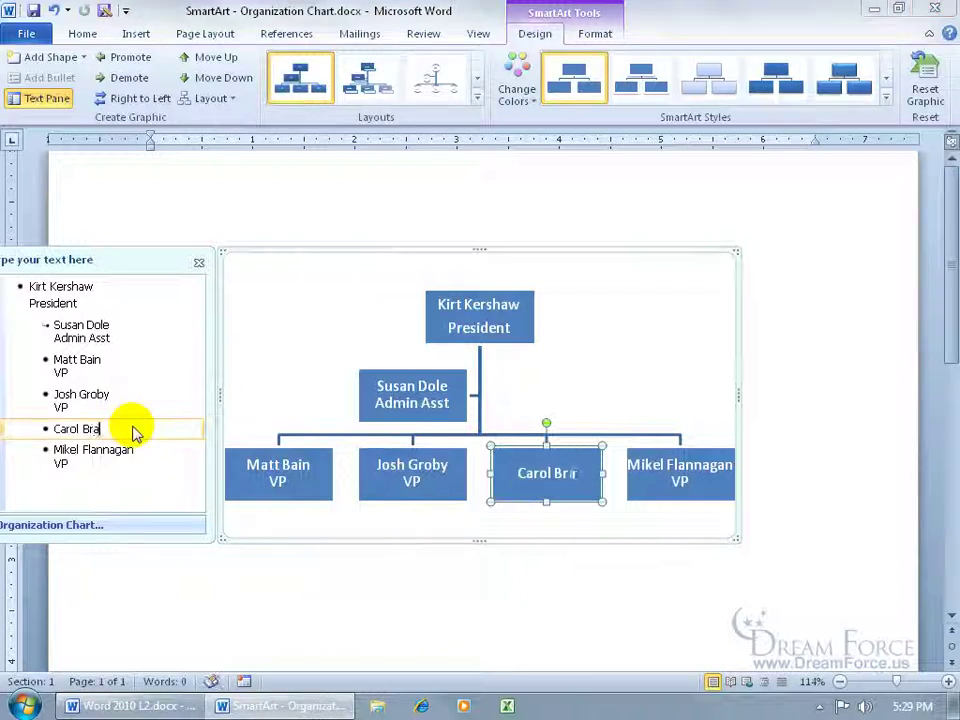
key(shift+Return)
text(VP)
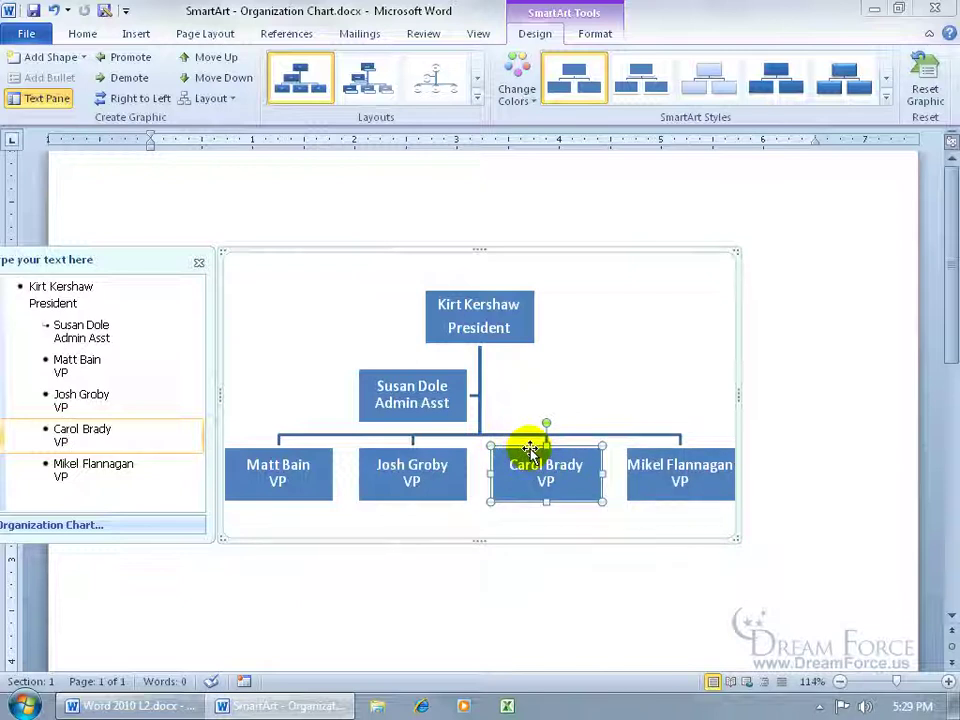
- Demote the new box under the middle VP, then promote it back to the VP row
click(129, 78)
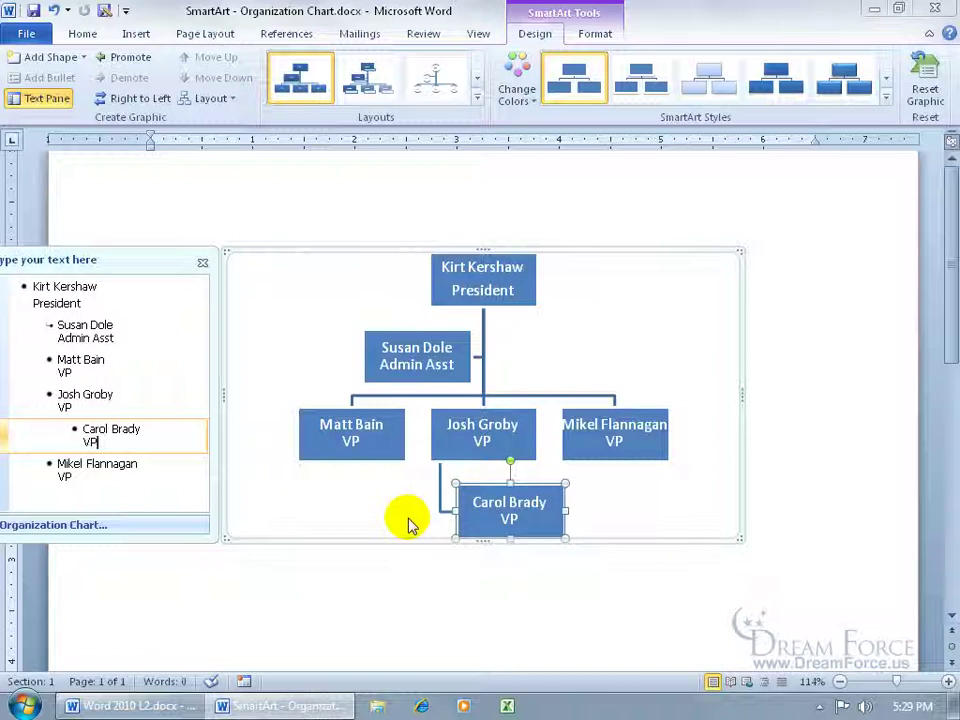
click(135, 60)
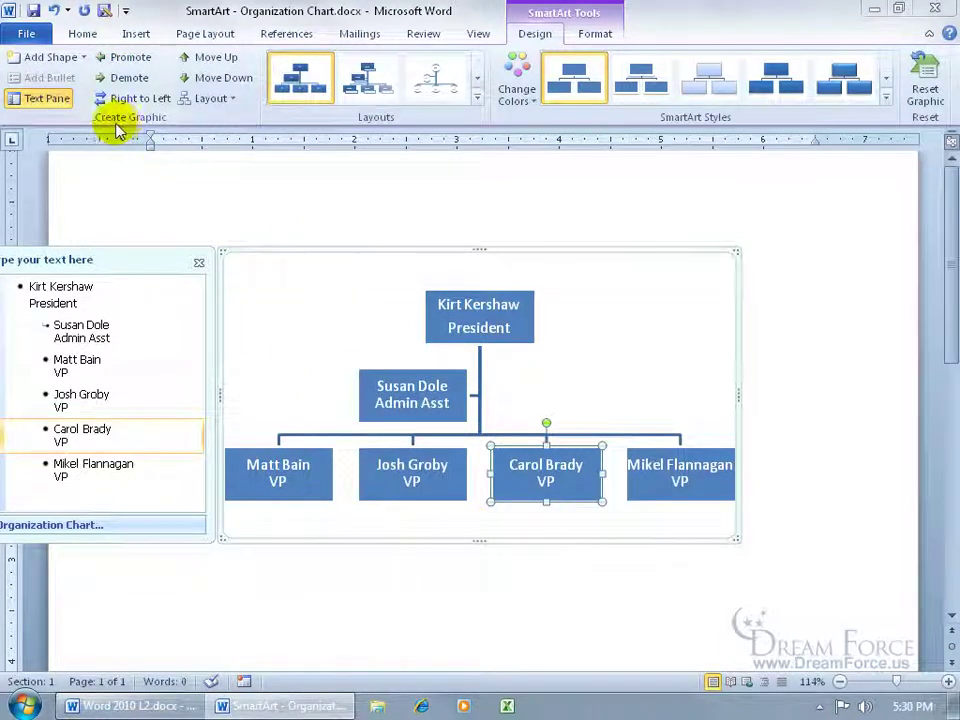
- Toggle the text pane off and back on, and flip the chart right-to-left and back
click(48, 98)
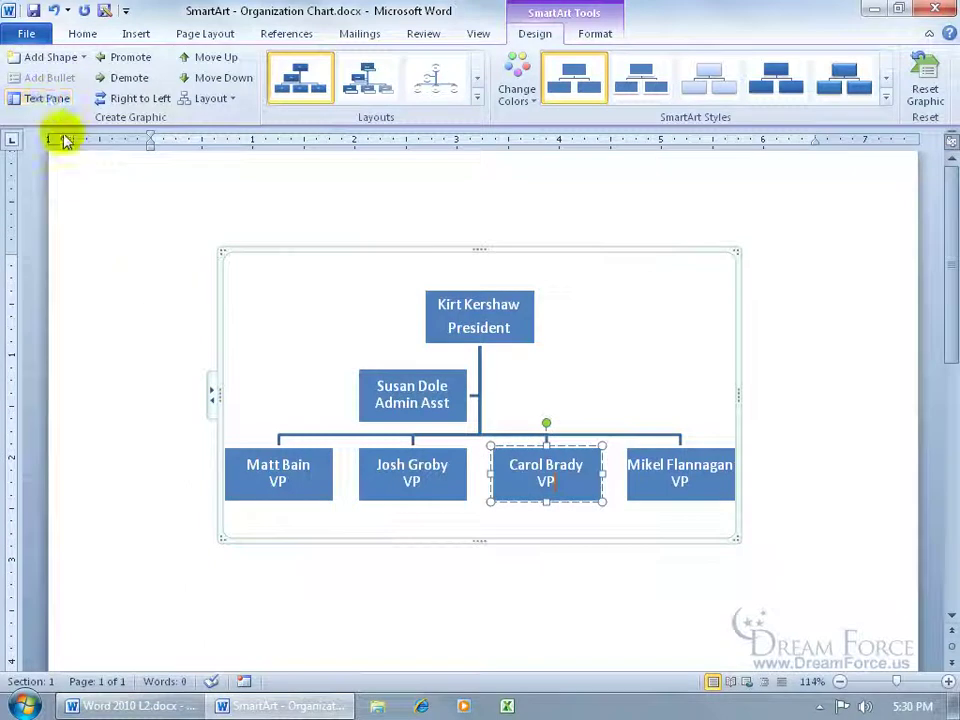
click(47, 98)
click(195, 263)
click(47, 98)
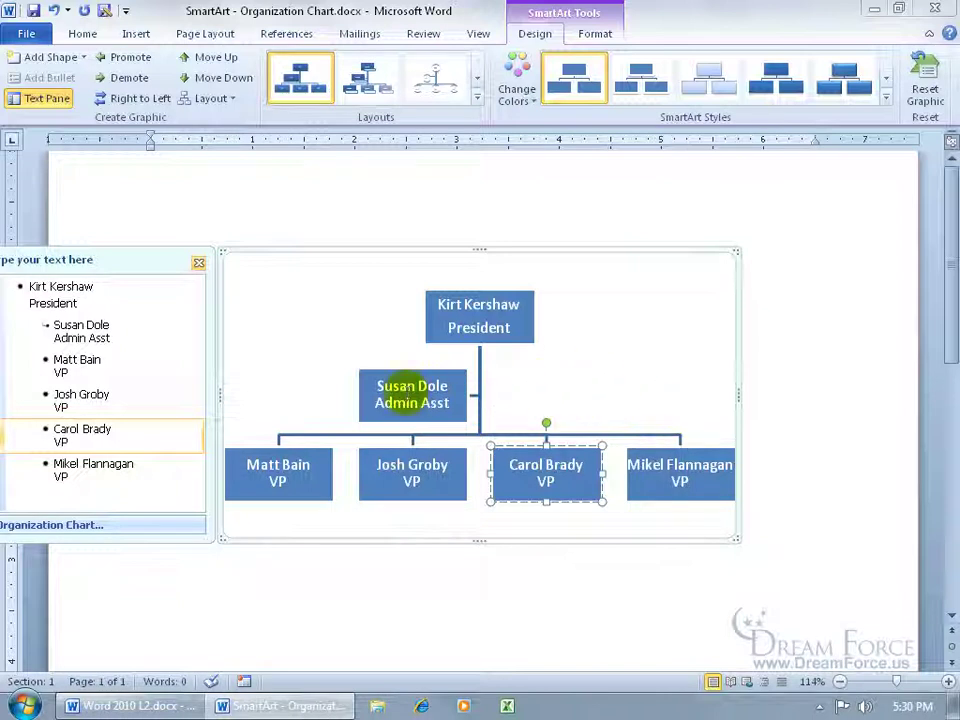
click(140, 98)
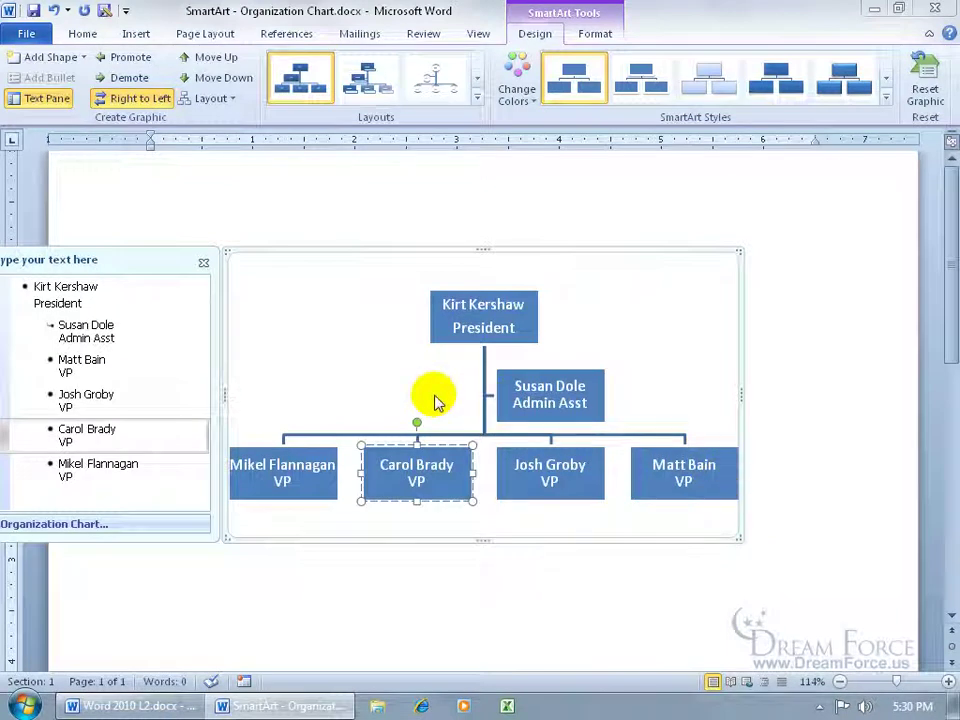
click(141, 100)
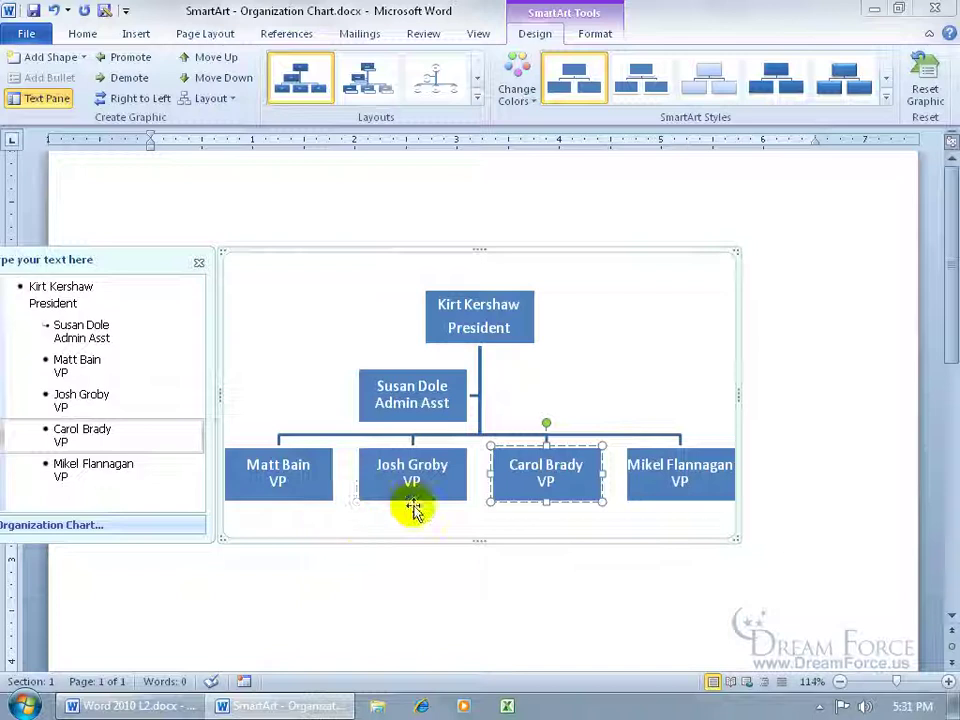
- Move the new VP up two places so it leads the VP row
click(222, 60)
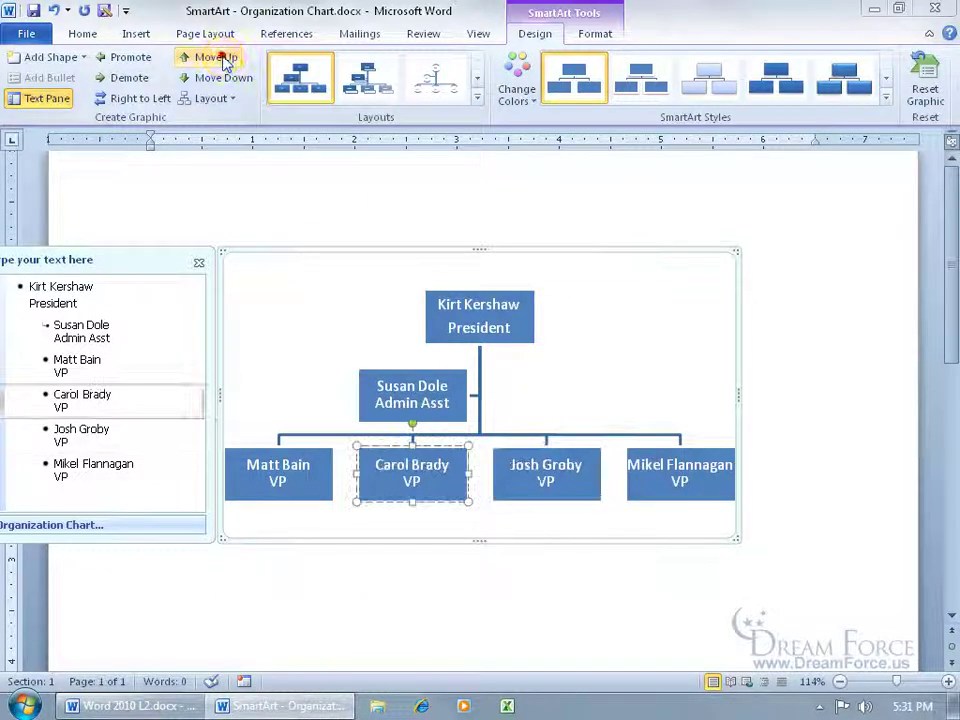
click(225, 58)
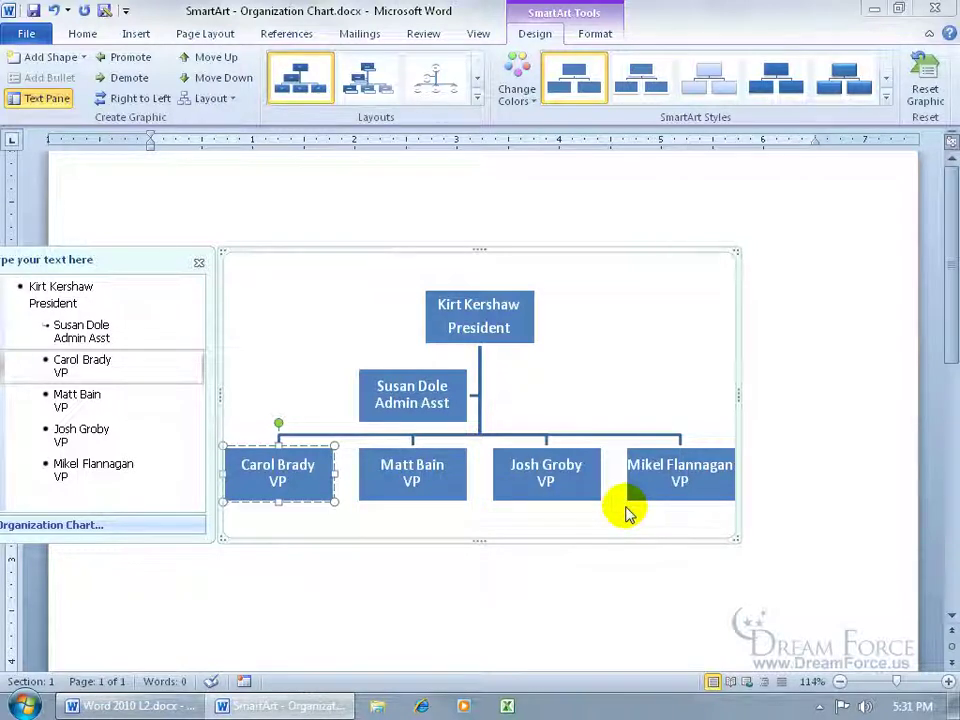
click(530, 450)
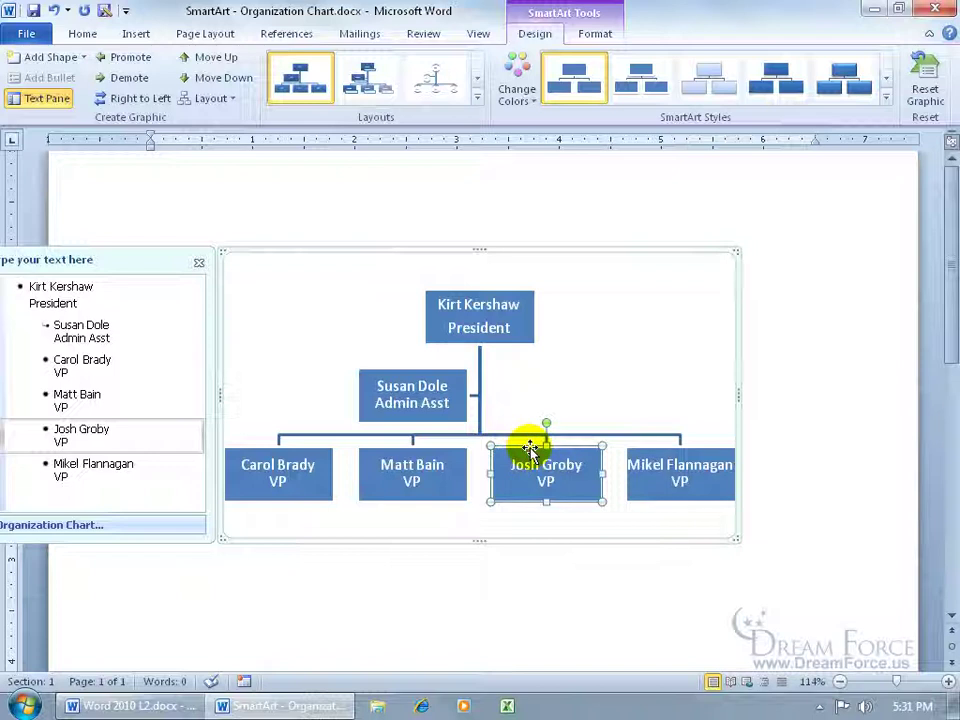
- Demote the last VP under the neighbouring VP and set that branch to Right Hanging layout
click(133, 77)
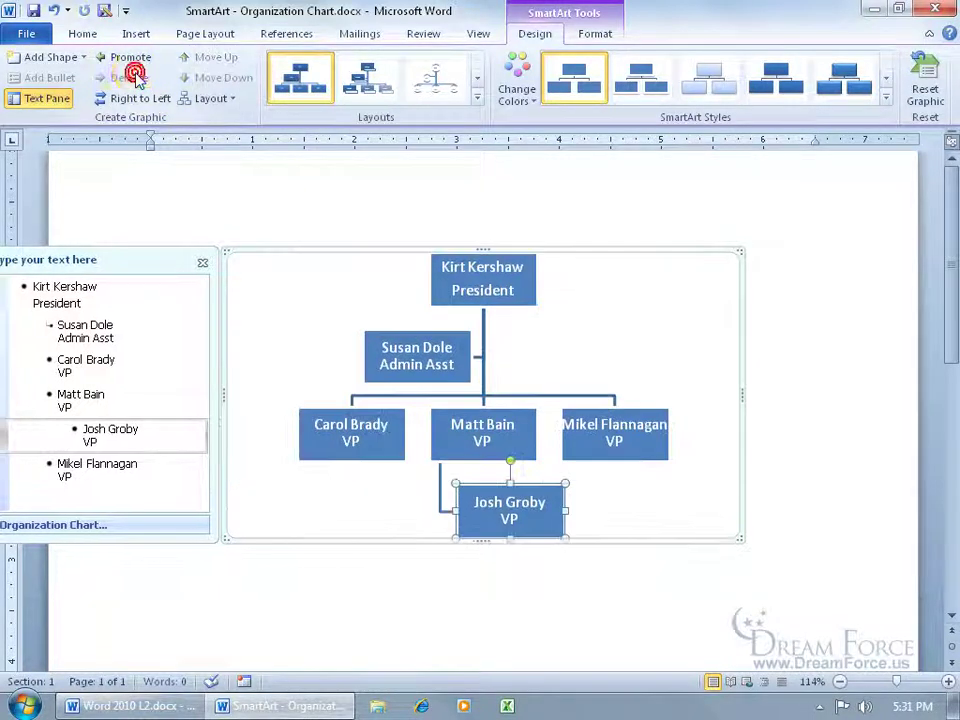
click(461, 412)
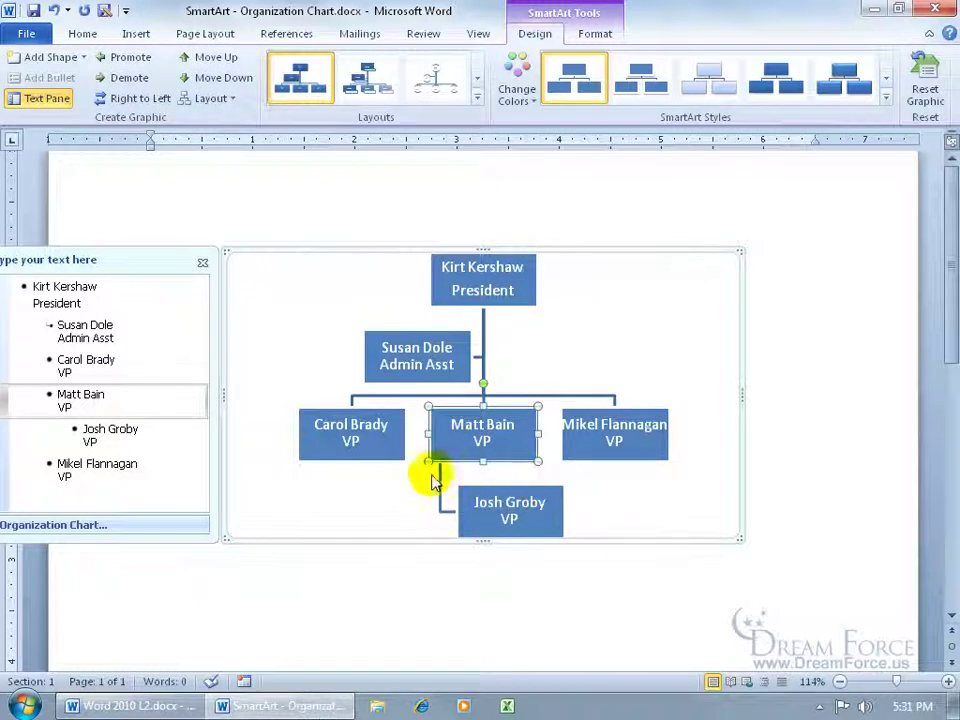
click(212, 98)
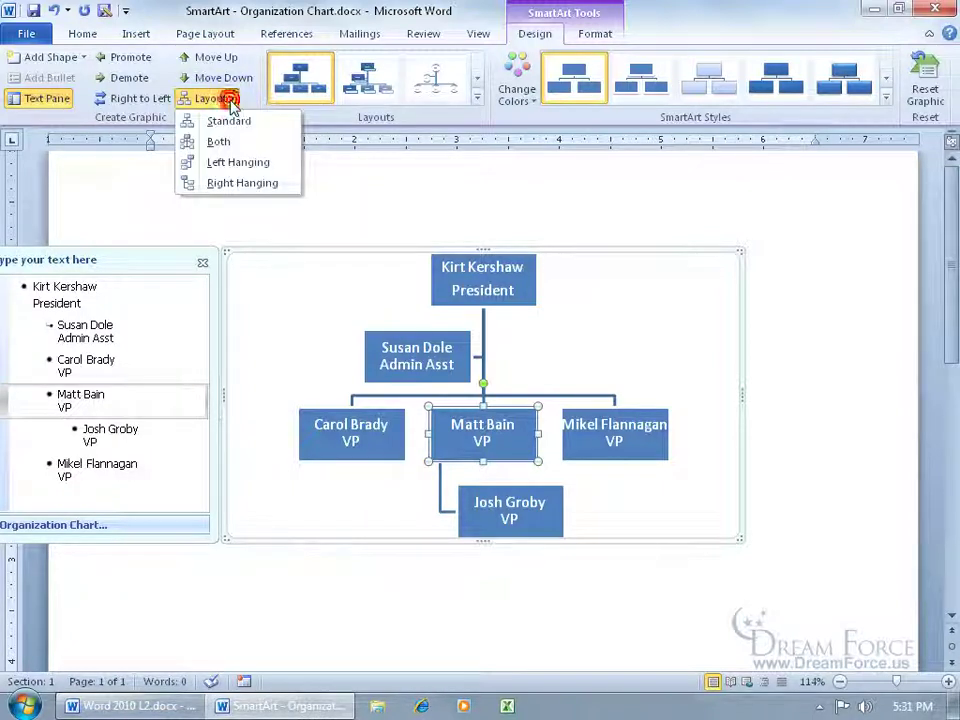
click(239, 168)
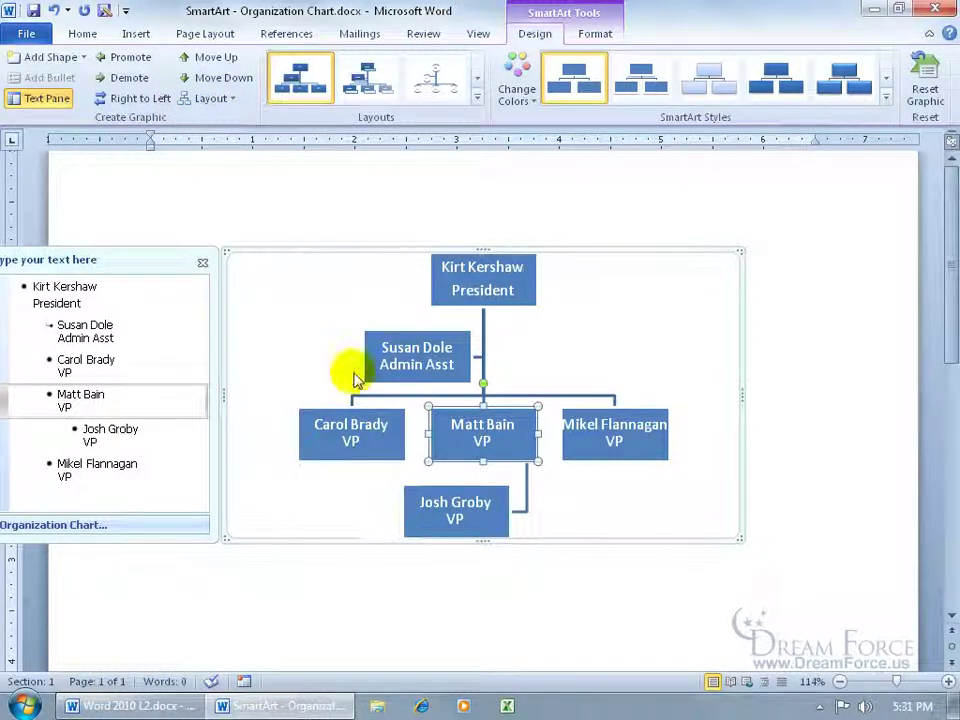
click(228, 97)
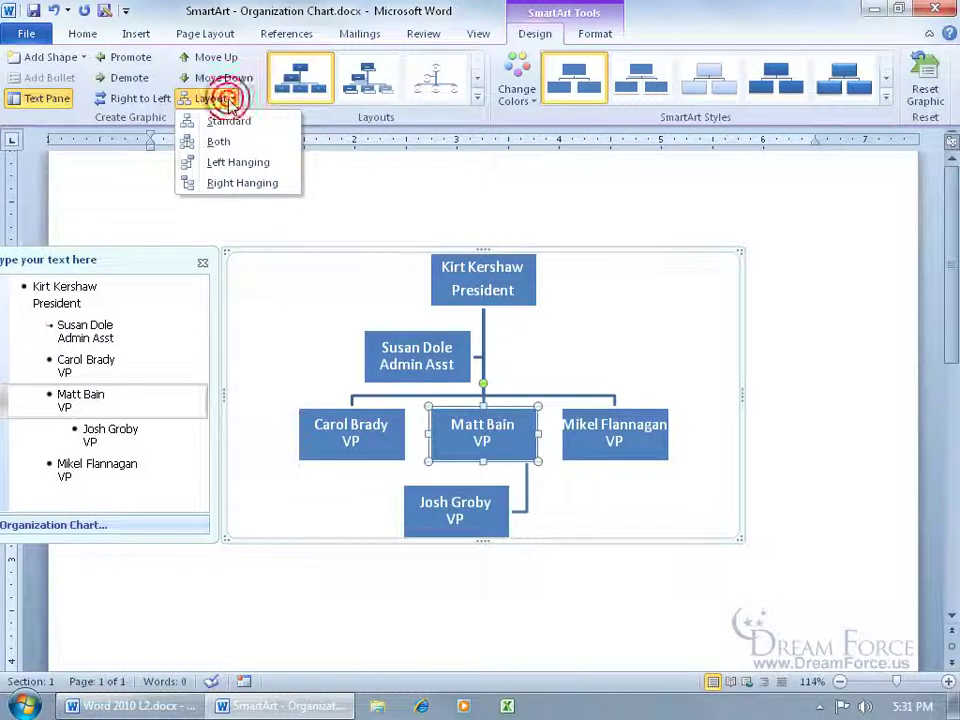
click(250, 183)
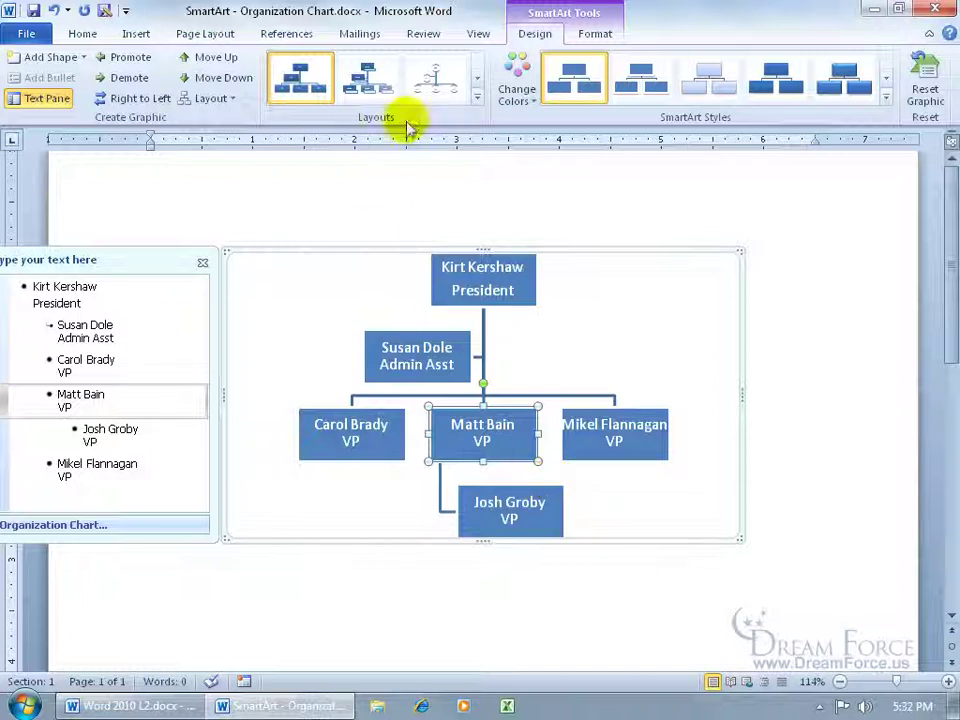
- Apply the 3-D Inset SmartArt style to the whole org chart
click(475, 98)
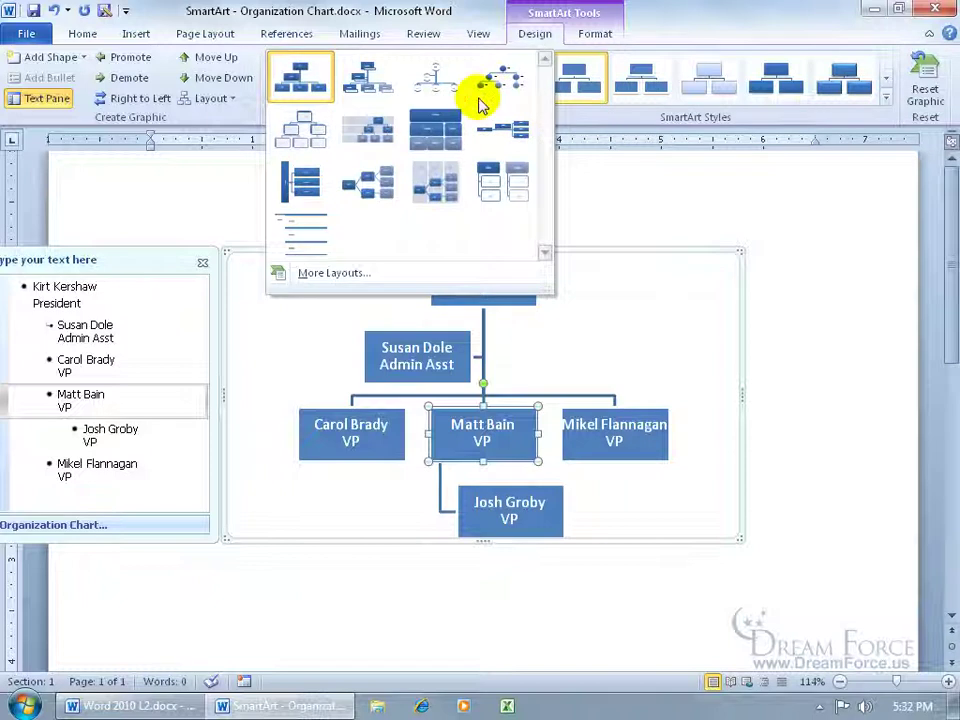
click(265, 115)
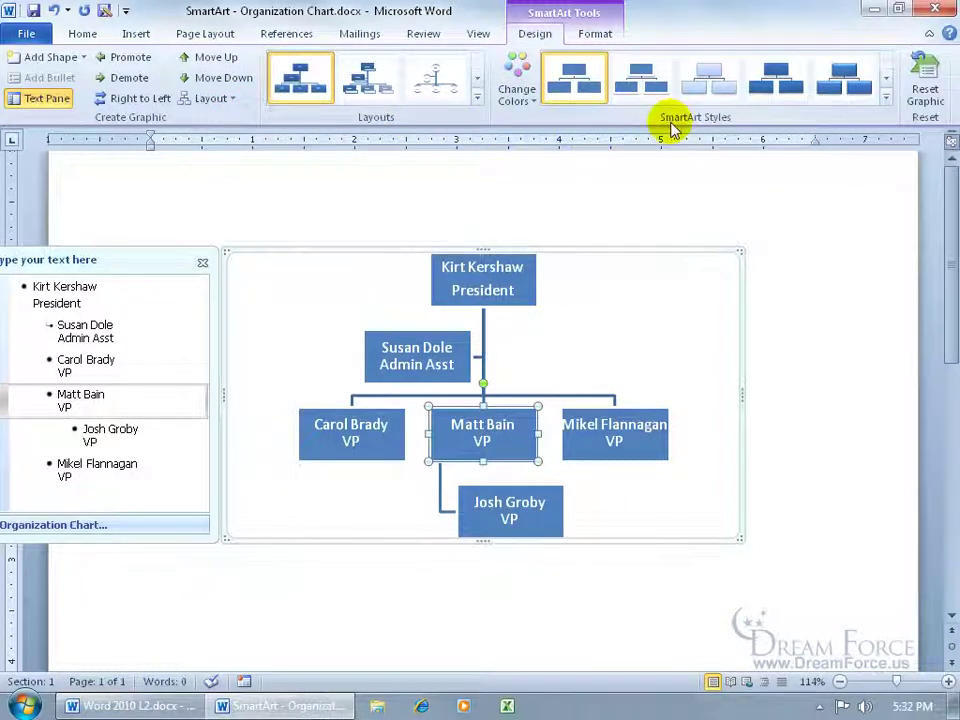
click(886, 98)
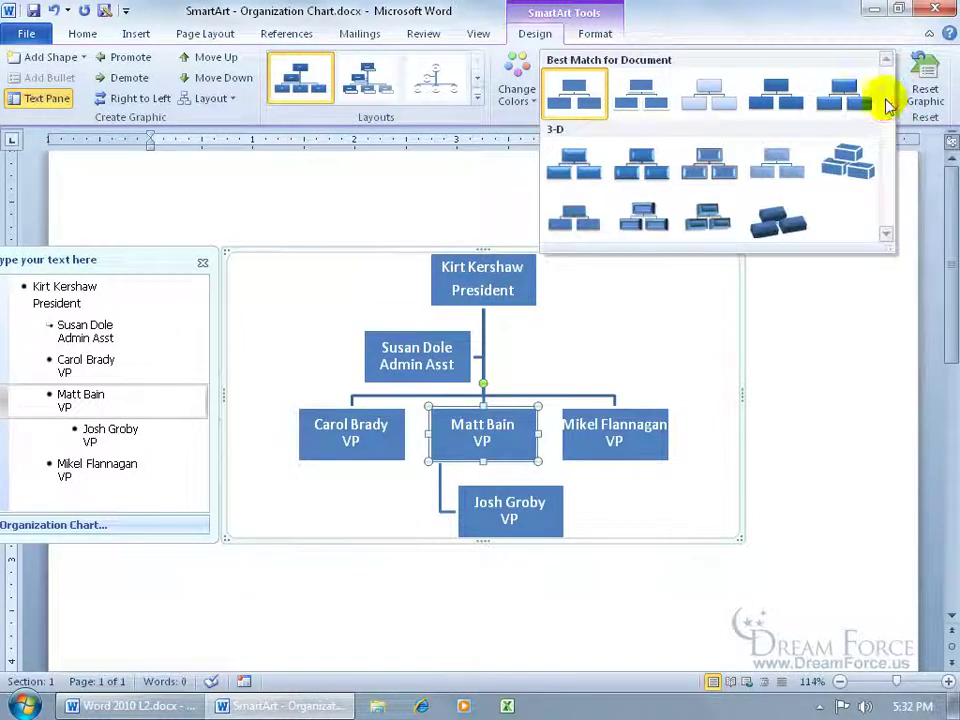
click(643, 170)
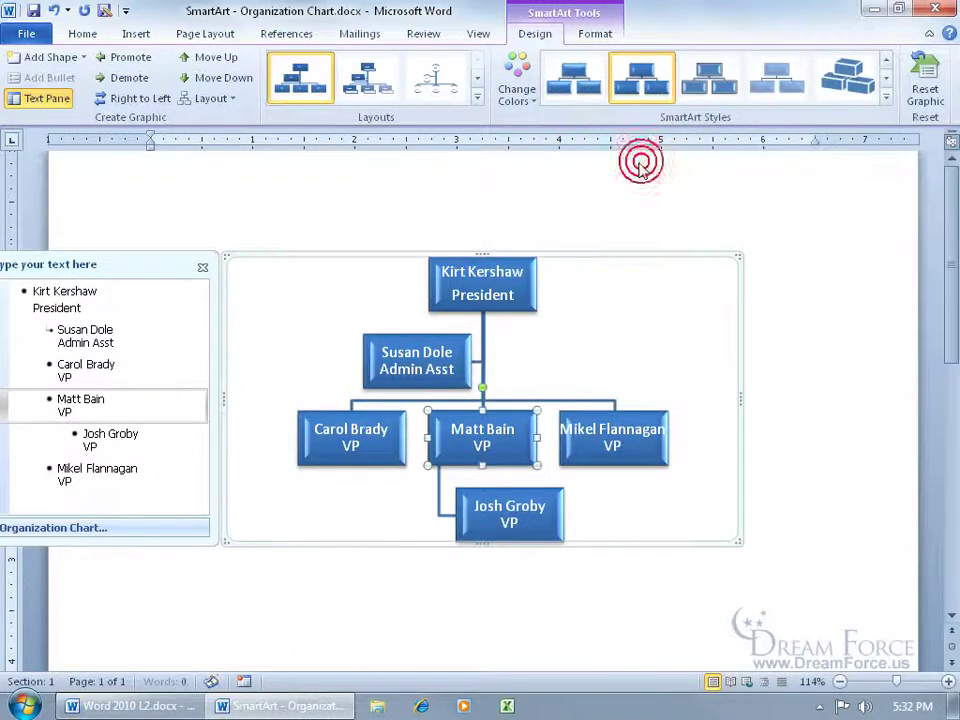
click(522, 98)
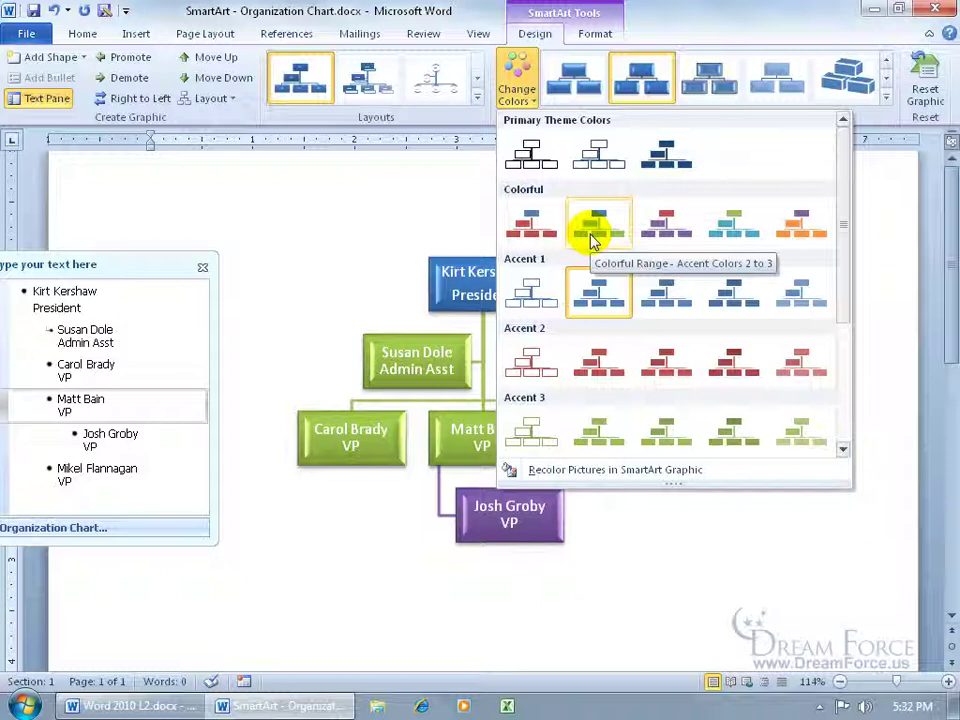
- Recolour the chart with the Colorful Range - Accent Colors 2 to 3 scheme
click(597, 233)
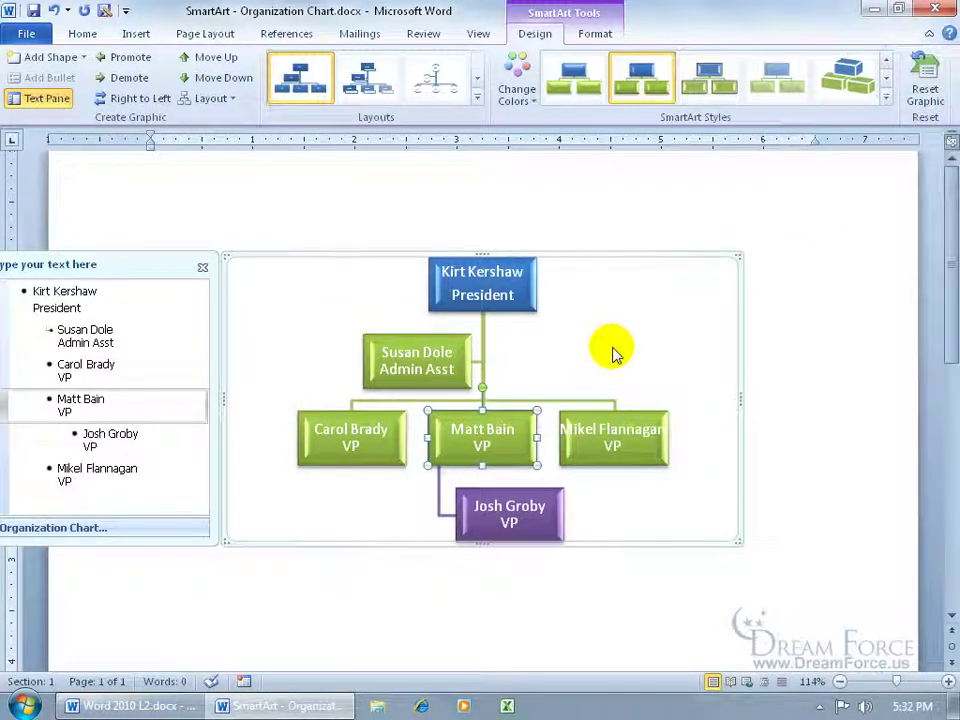
click(598, 33)
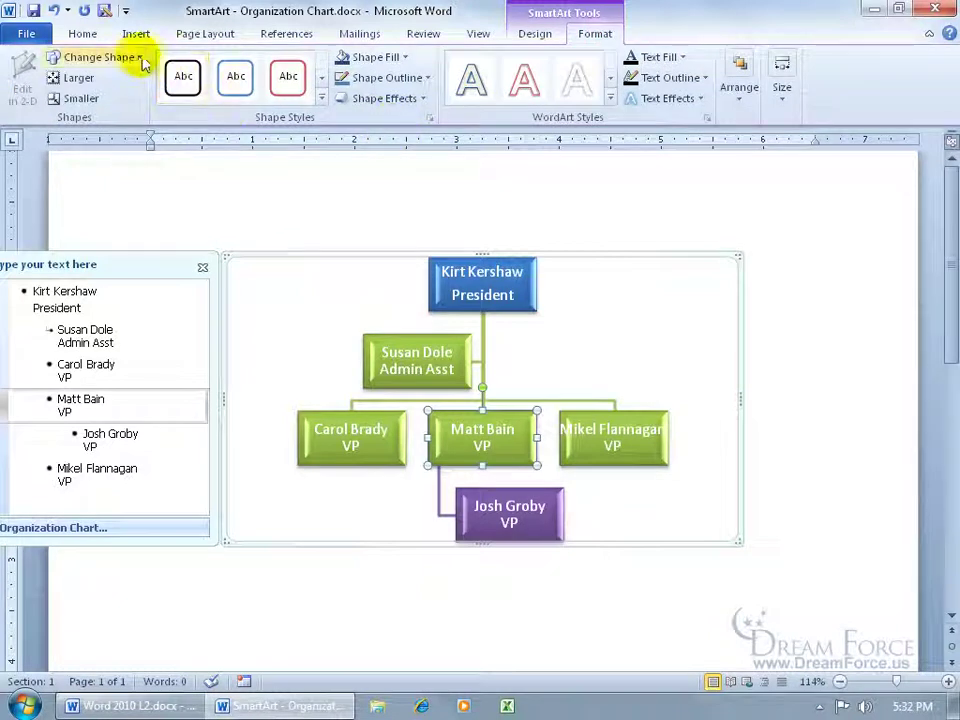
- Give the selected VP's box the orange intense shape style
click(321, 97)
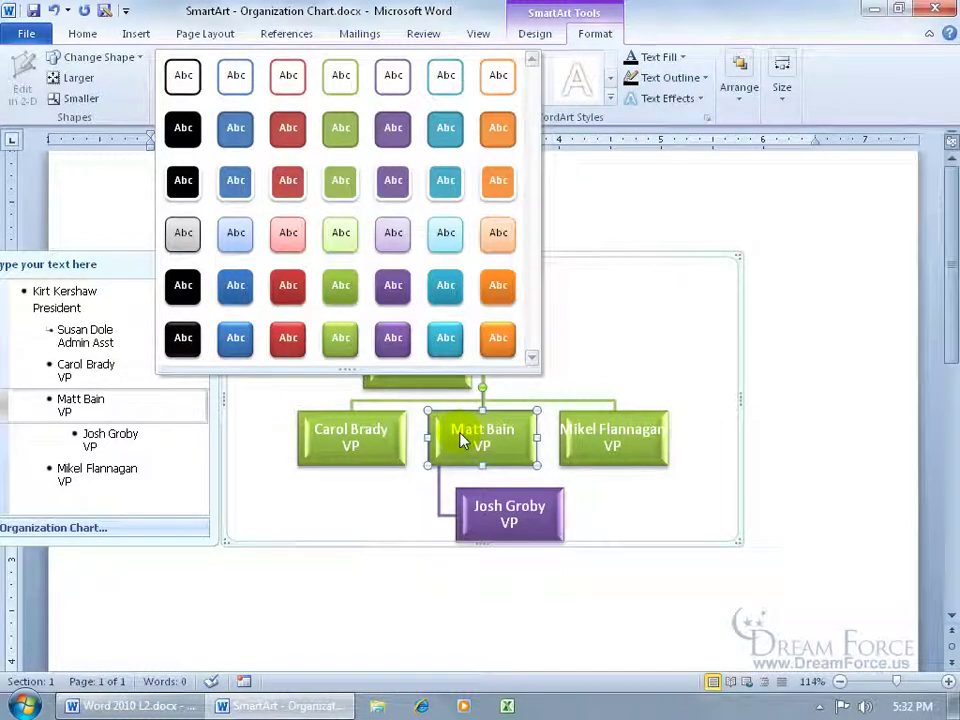
click(497, 340)
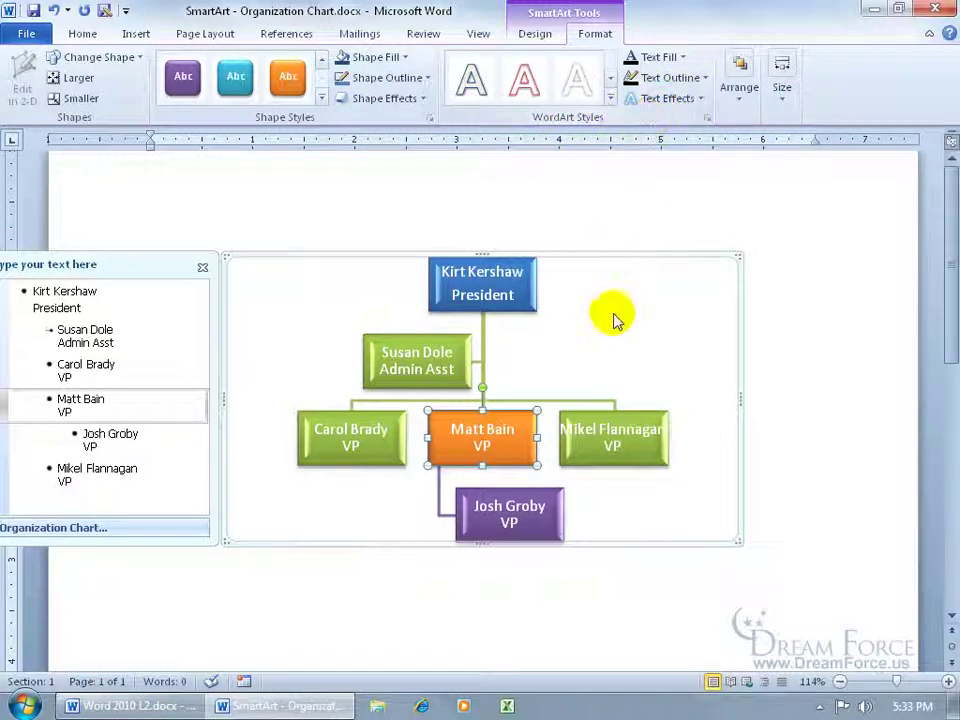
- Drag the subordinate box to the chart's left, then back beneath its VP
click(516, 494)
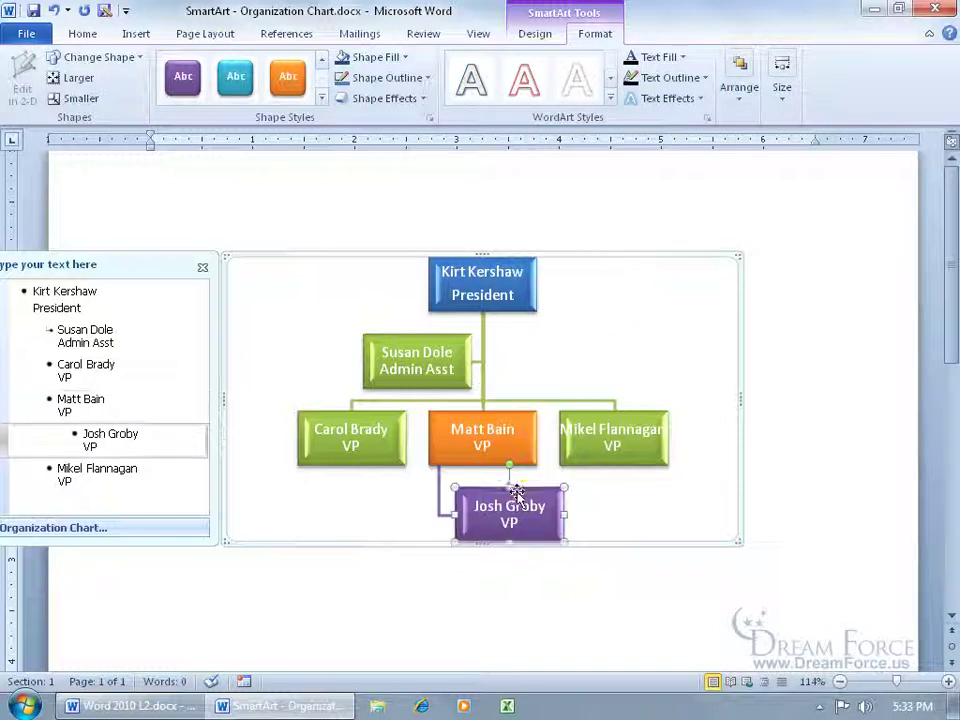
drag(530, 490, 297, 330)
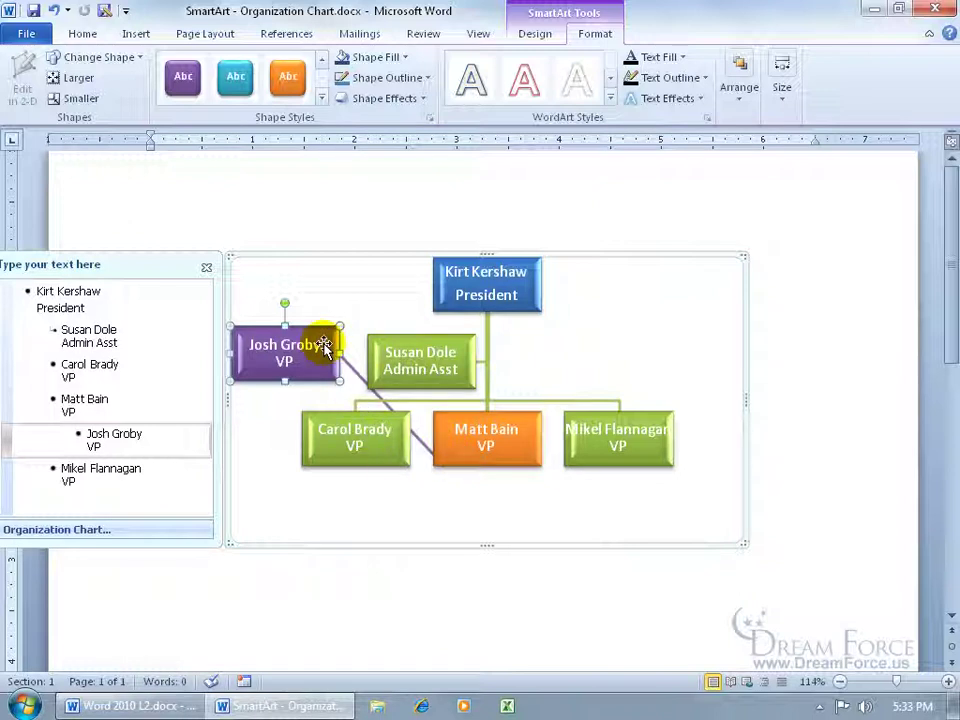
drag(315, 322, 525, 500)
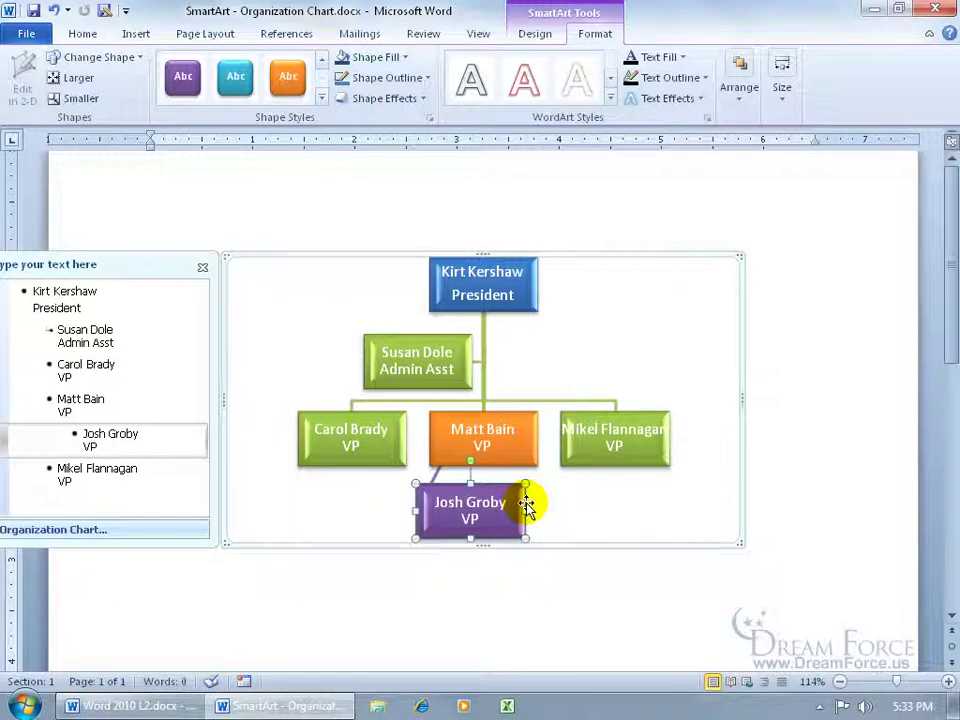
- Use Reset Graphic to discard the style, colours and moves, leaving plain blue boxes
click(545, 42)
click(925, 82)
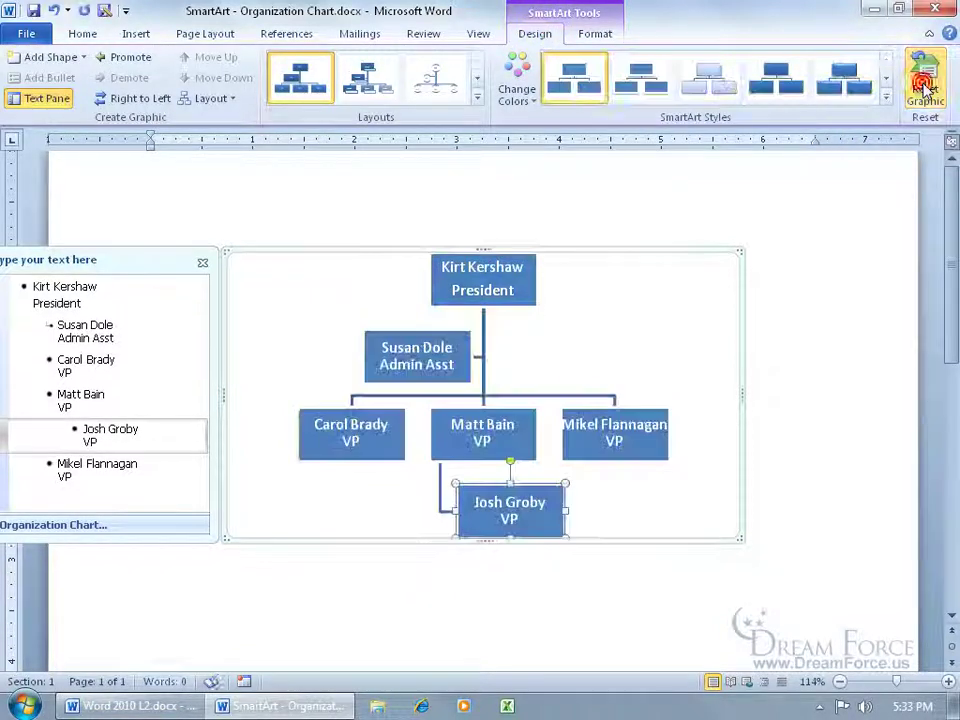